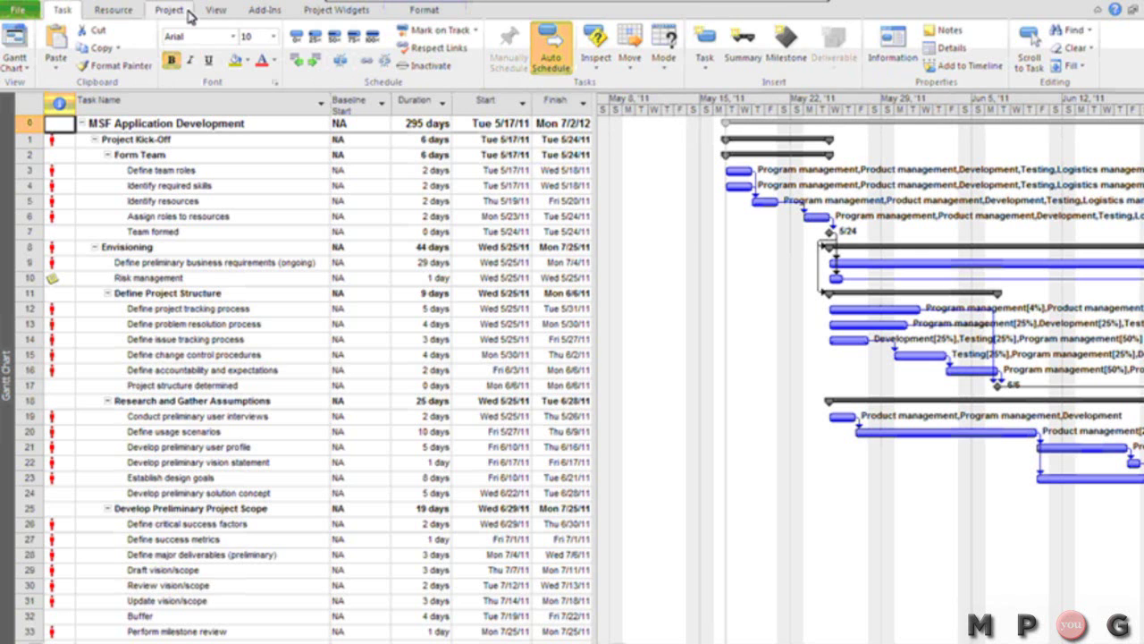
Set the default Baseline for the entire project
{"action": "left_click", "coordinate": [187, 11]}
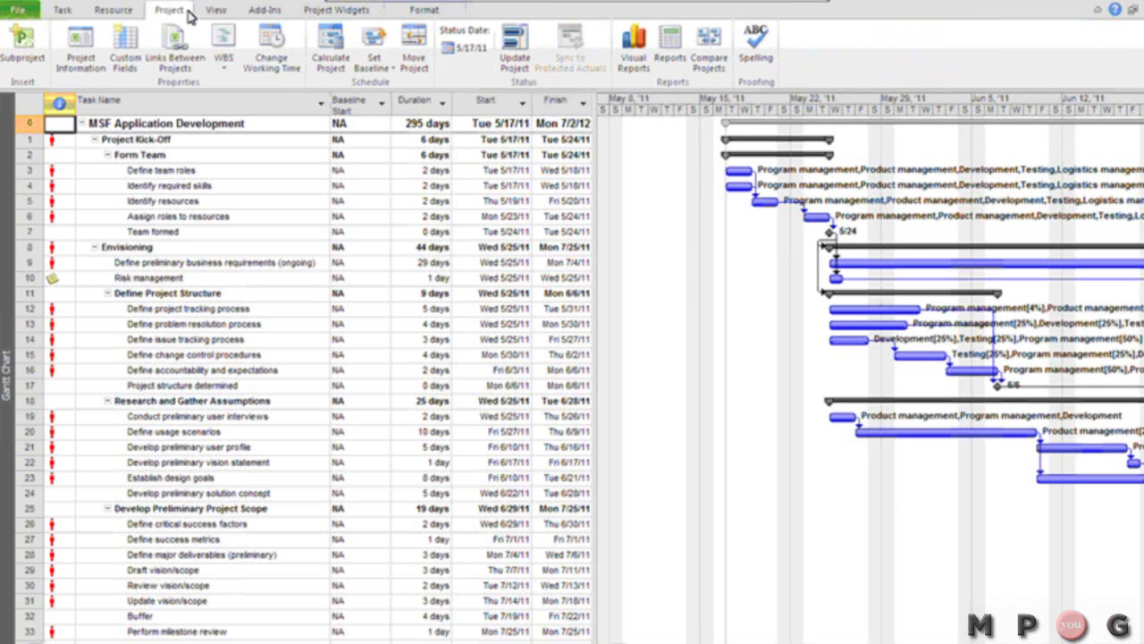
{"action": "left_click", "coordinate": [373, 67]}
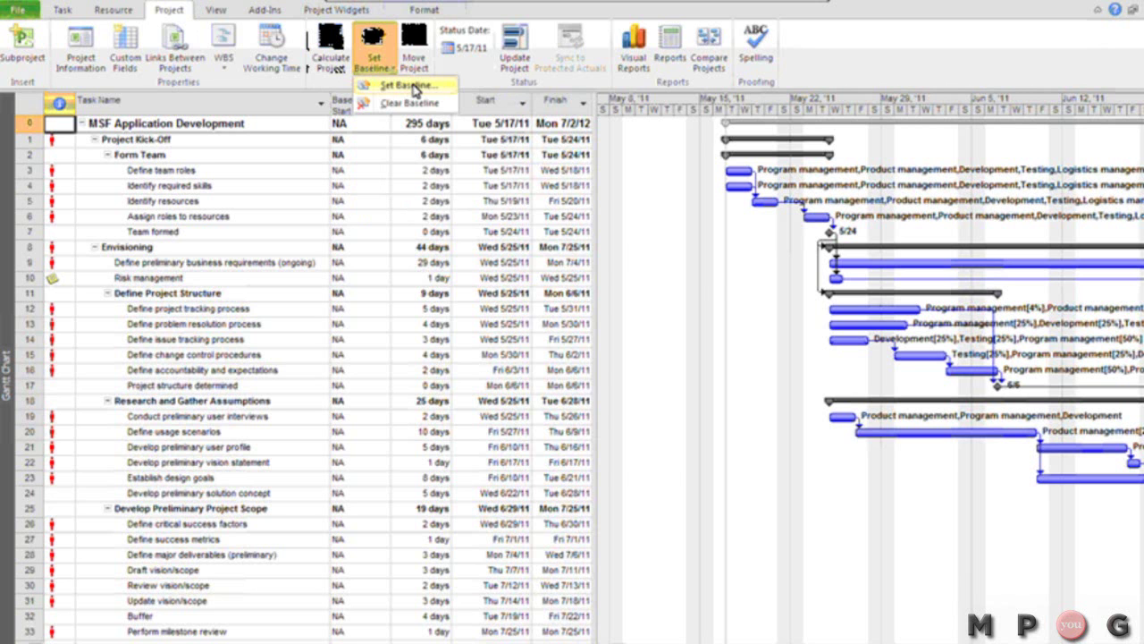
{"action": "left_click", "coordinate": [414, 87]}
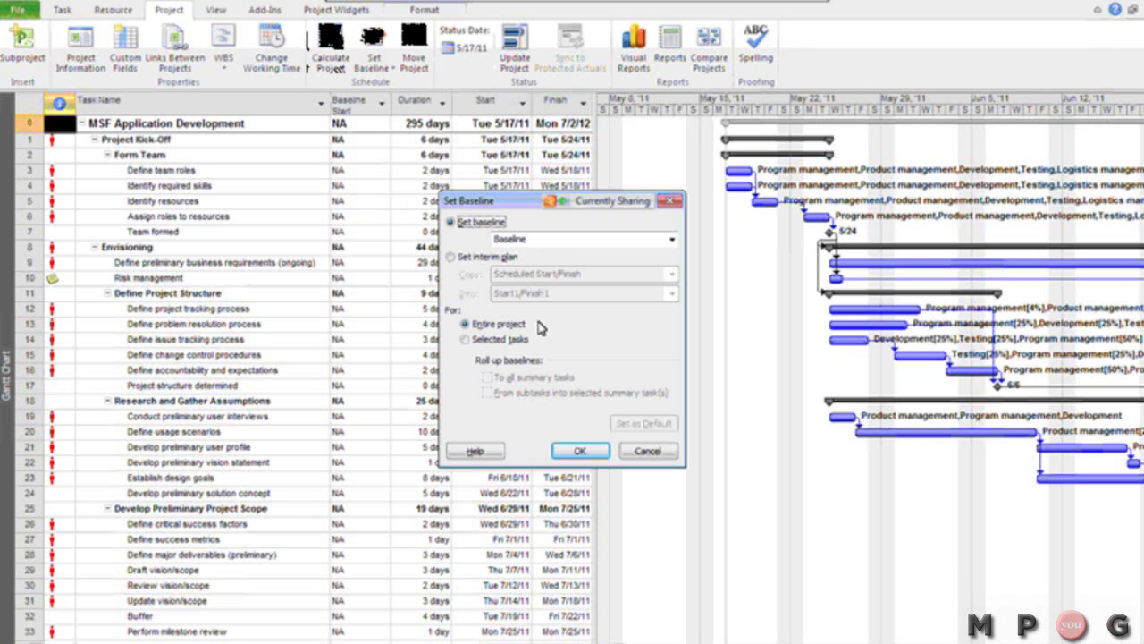
{"action": "left_click", "coordinate": [672, 244]}
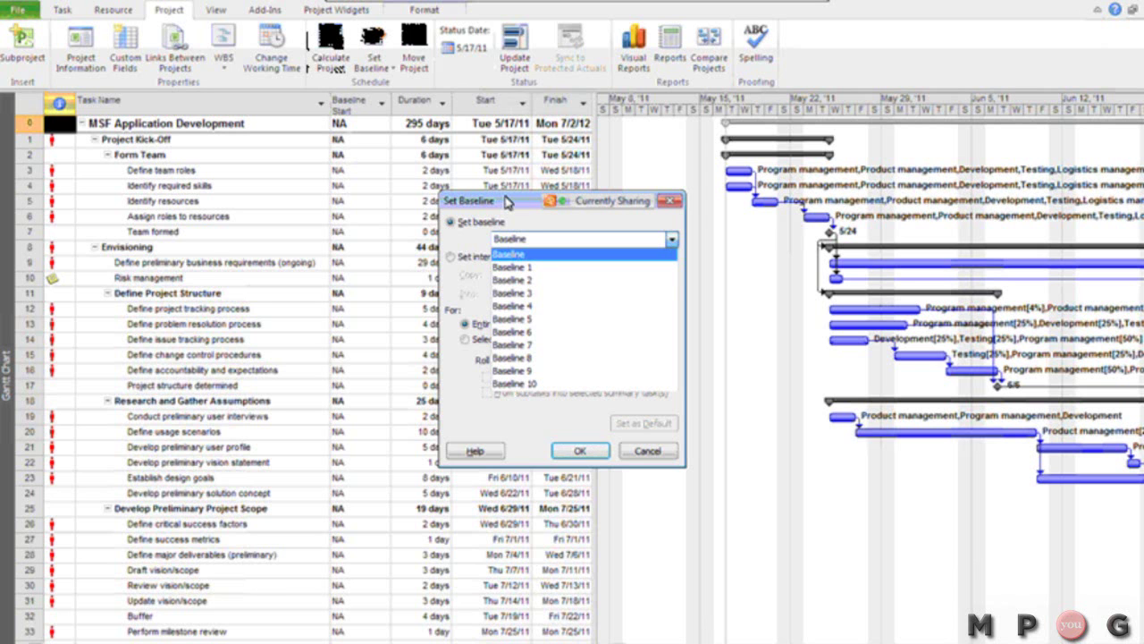
{"action": "left_click", "coordinate": [506, 202]}
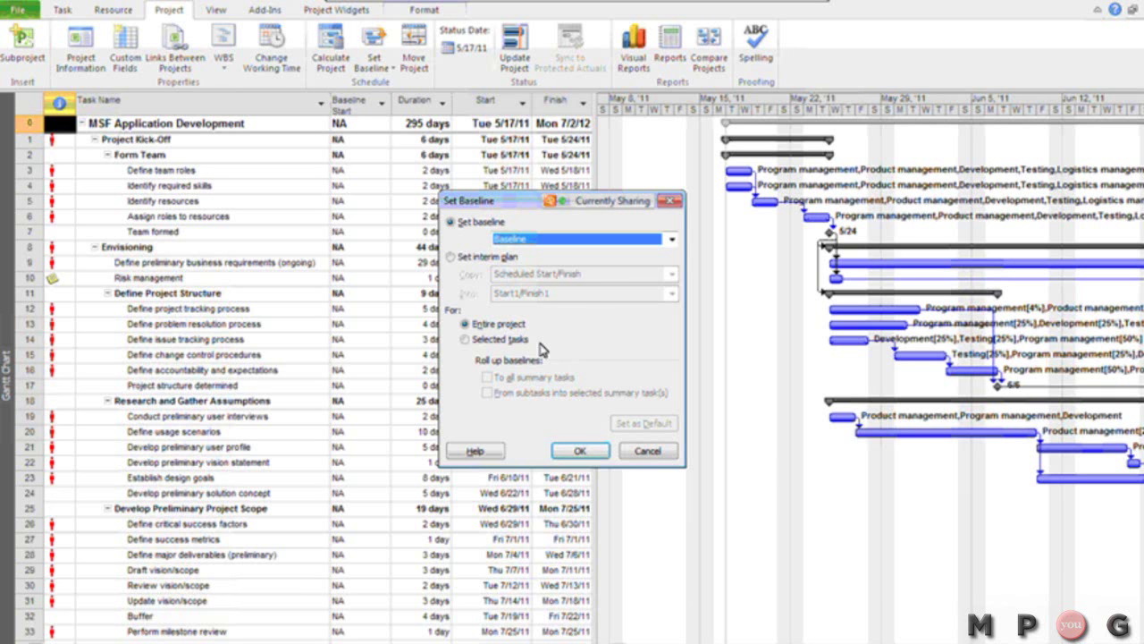
{"action": "left_click", "coordinate": [581, 450]}
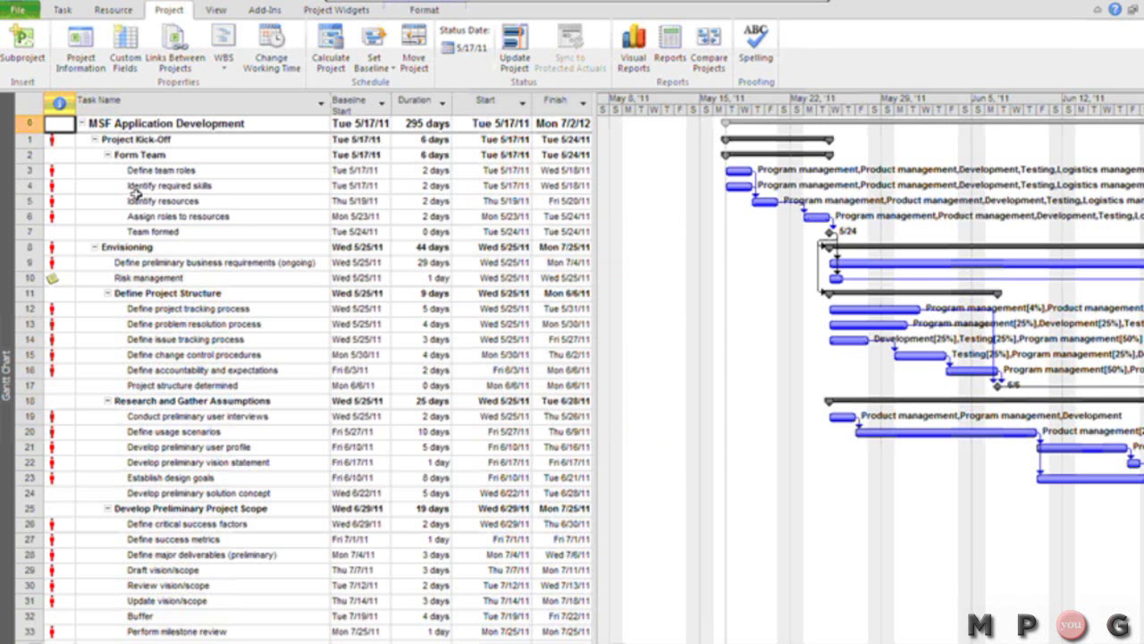
Insert a task named "Perform core team training" above Team formed with a duration of 2 days
{"action": "left_click", "coordinate": [235, 228]}
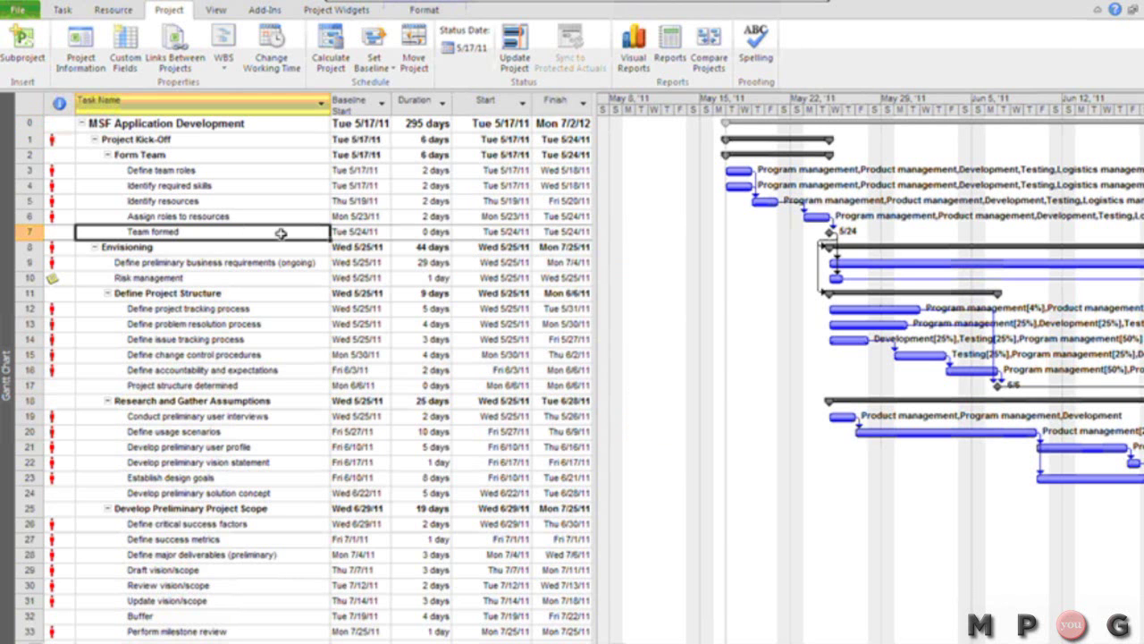
{"action": "key", "text": "Insert"}
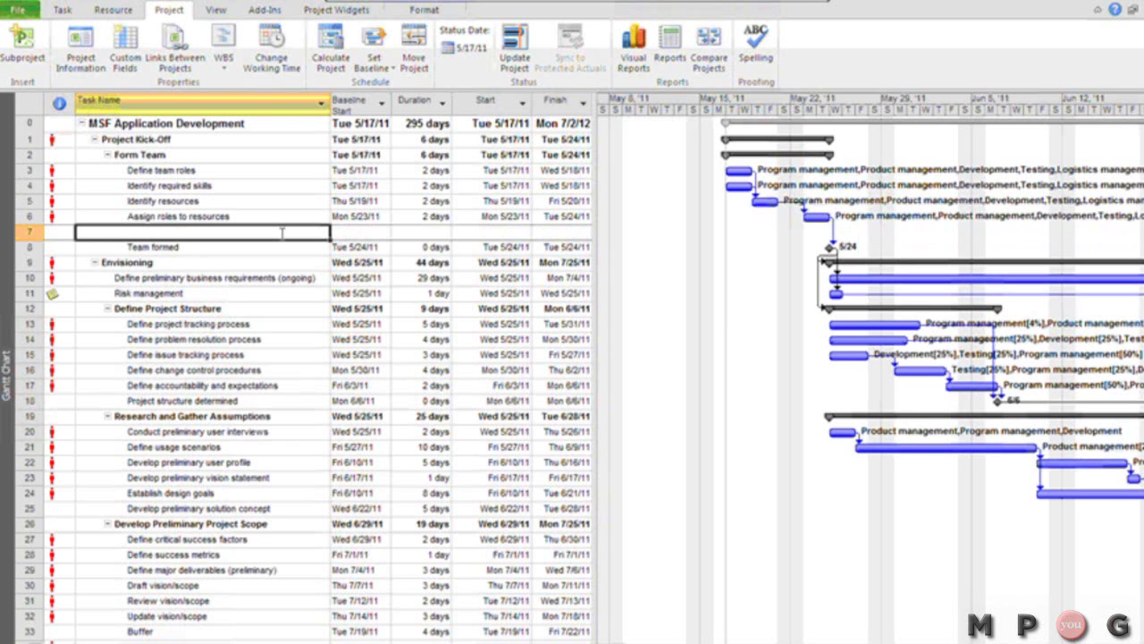
{"action": "type", "text": "Per"}
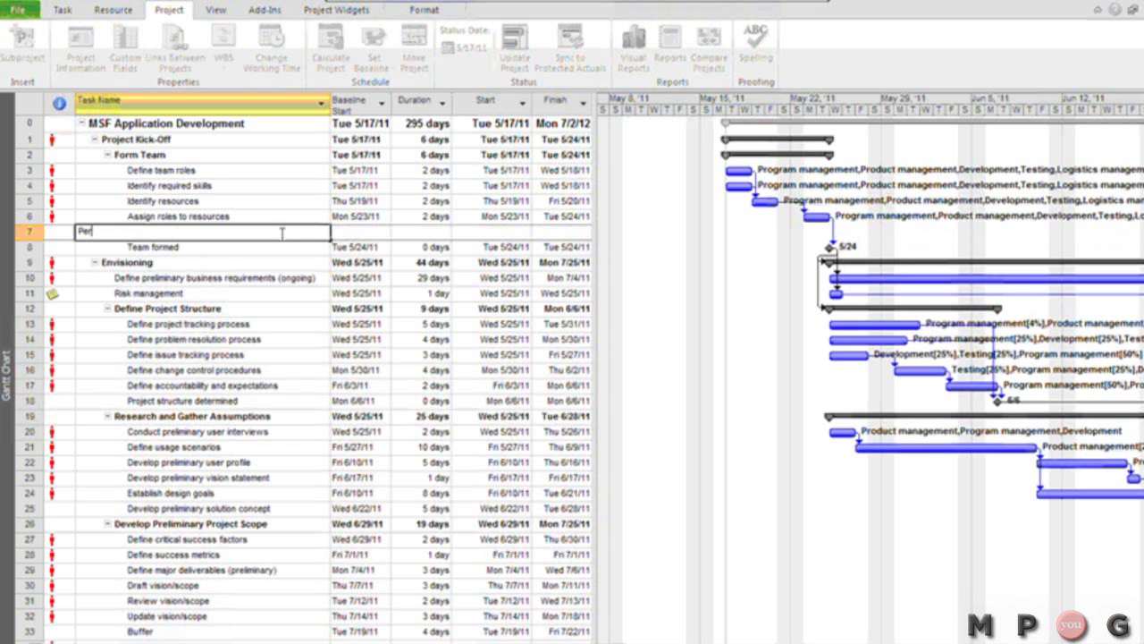
{"action": "type", "text": "form core team training"}
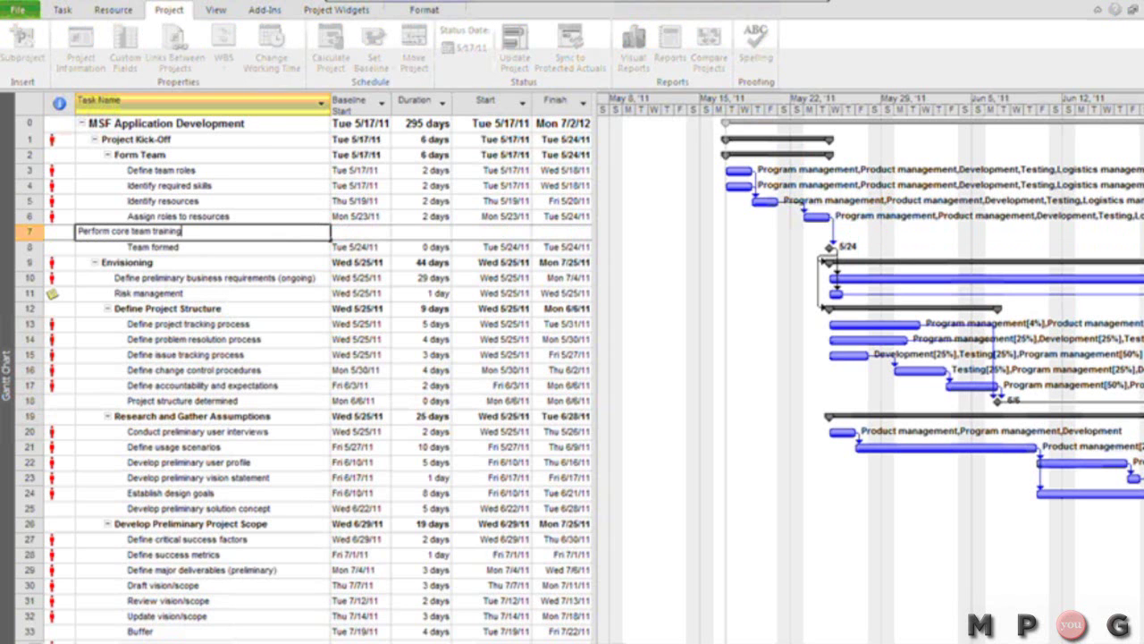
{"action": "key", "text": "Tab"}
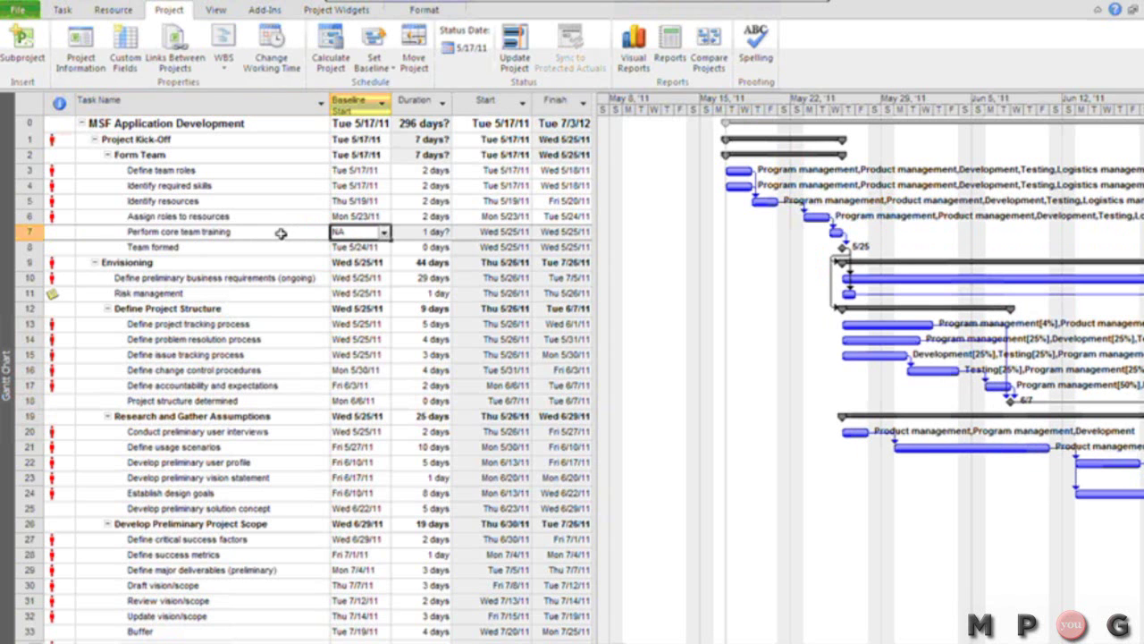
{"action": "key", "text": "Tab"}
{"action": "type", "text": "2"}
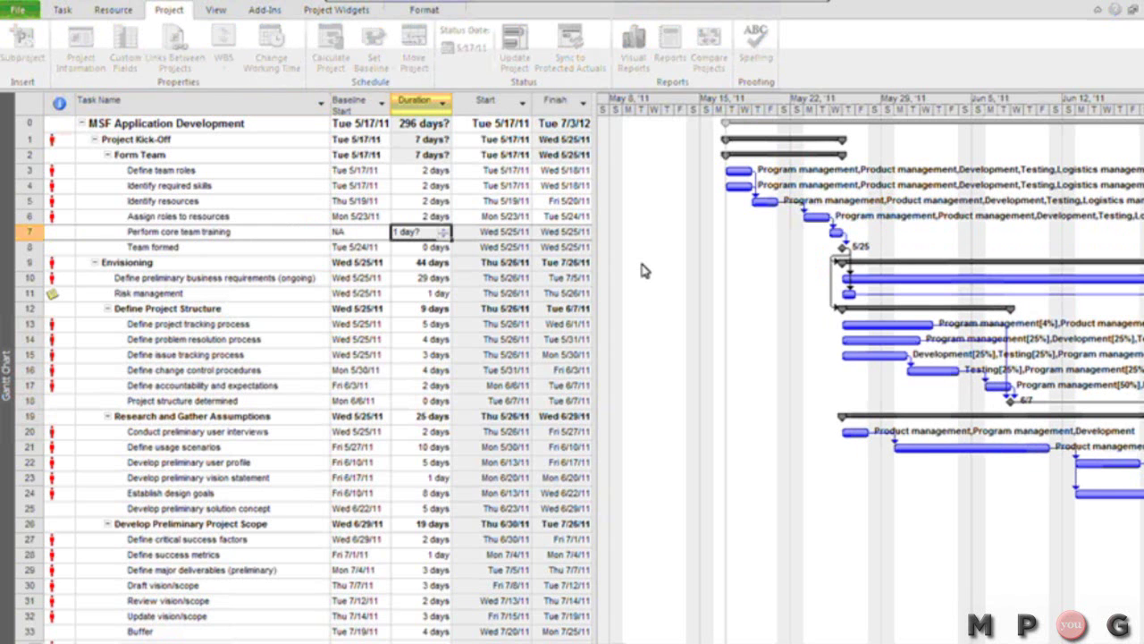
{"action": "key", "text": "Tab"}
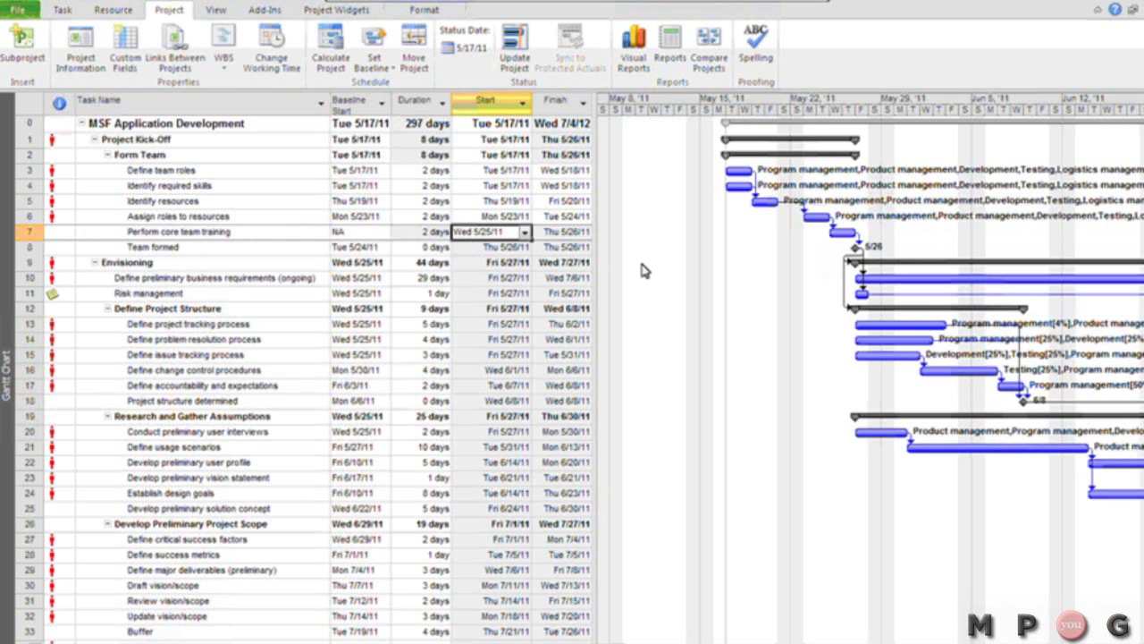
Insert a 2-day task named "Perform training for test team" above Develop beta plan under Beta Release 1
{"action": "key", "text": "Page_Down"}
{"action": "key", "text": "Page_Down"}
{"action": "key", "text": "Page_Down"}
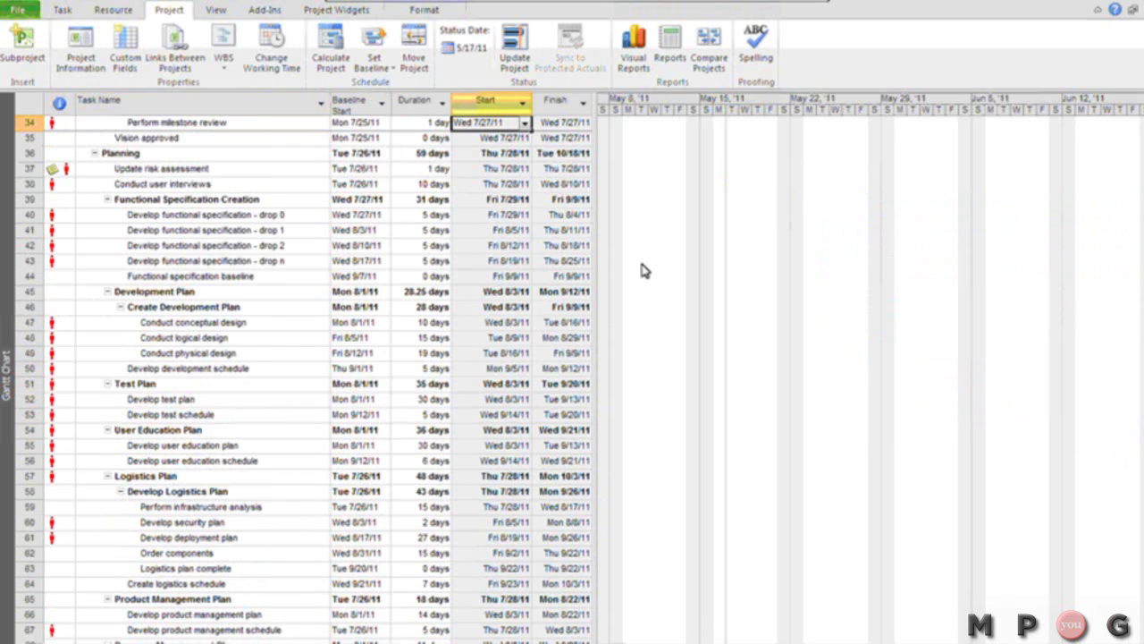
{"action": "key", "text": "Page_Down"}
{"action": "key", "text": "Up"}
{"action": "key", "text": "Up"}
{"action": "key", "text": "Up"}
{"action": "key", "text": "Up"}
{"action": "key", "text": "Up"}
{"action": "key", "text": "Up"}
{"action": "key", "text": "Up"}
{"action": "key", "text": "Up"}
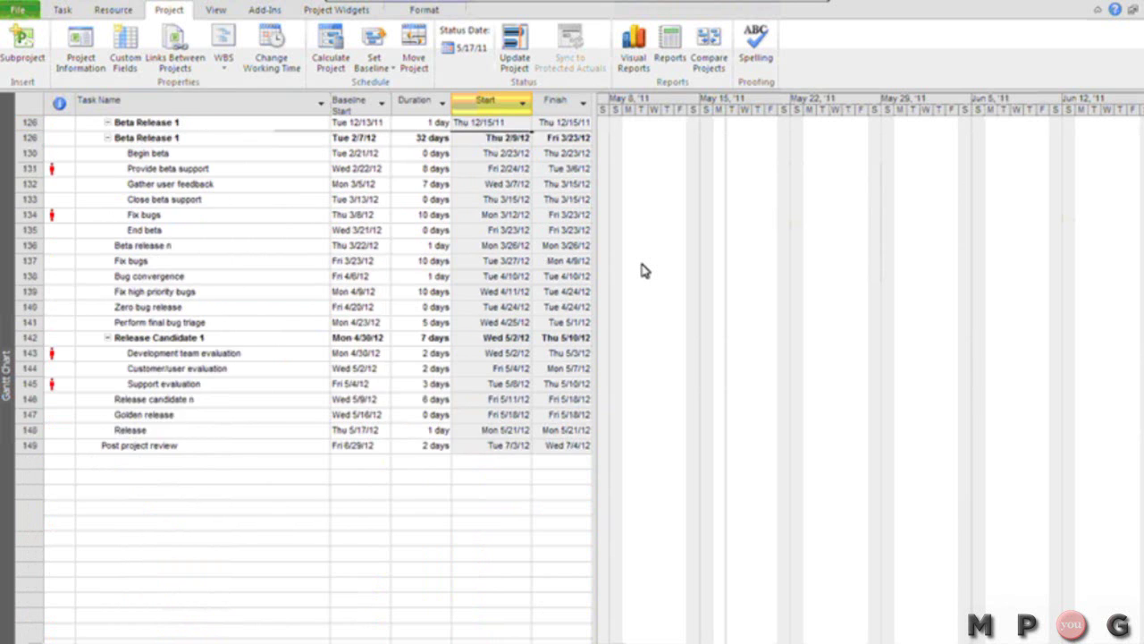
{"action": "key", "text": "Up"}
{"action": "key", "text": "Down"}
{"action": "key", "text": "Down"}
{"action": "key", "text": "Down"}
{"action": "key", "text": "Left"}
{"action": "key", "text": "Left"}
{"action": "key", "text": "Left"}
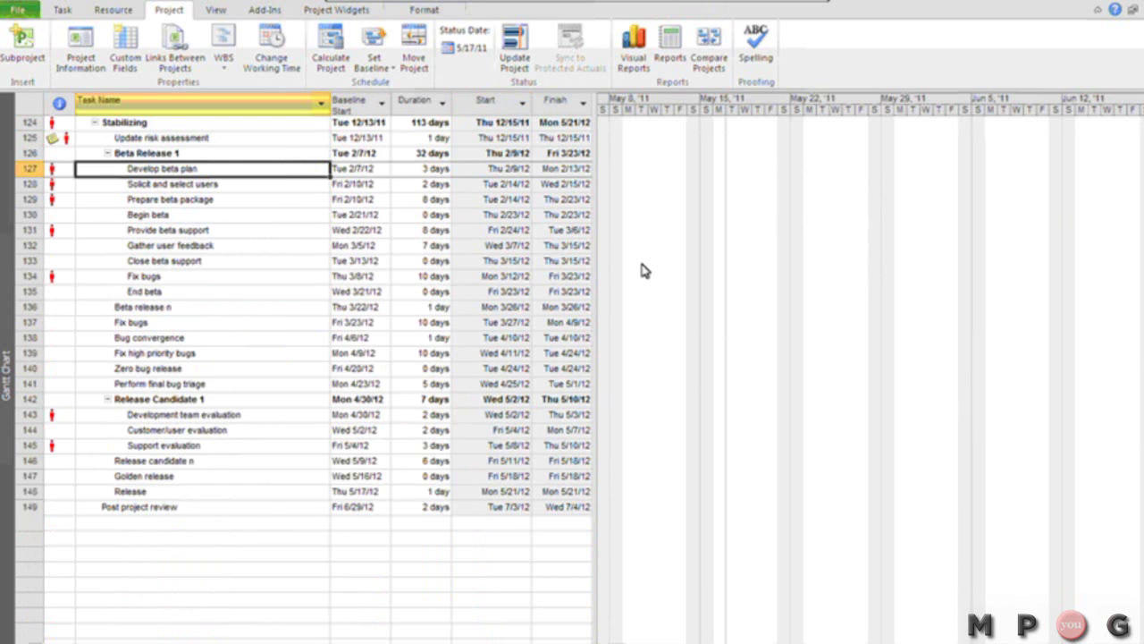
{"action": "key", "text": "Insert"}
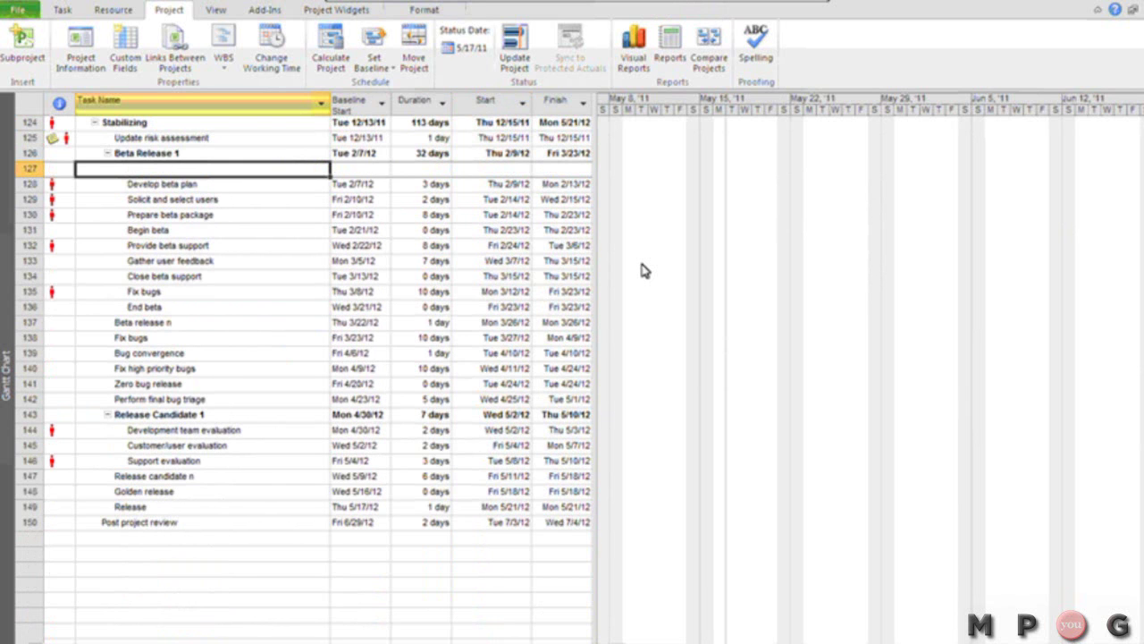
{"action": "type", "text": "Perform training for test team"}
{"action": "key", "text": "Tab"}
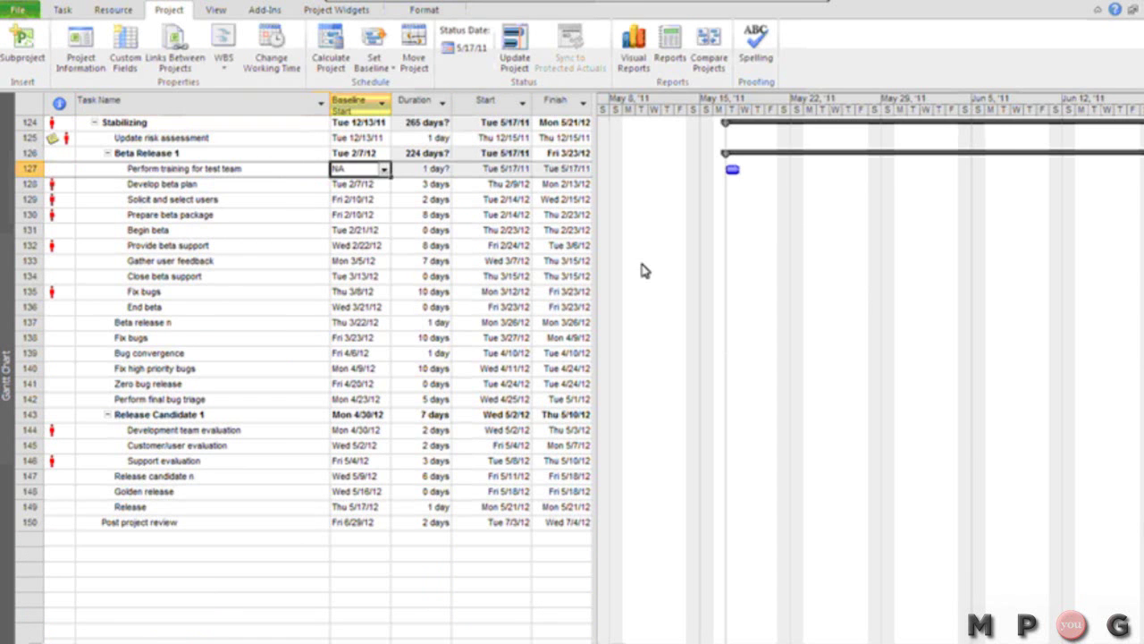
{"action": "key", "text": "Tab"}
{"action": "type", "text": "2"}
{"action": "key", "text": "shift+Tab"}
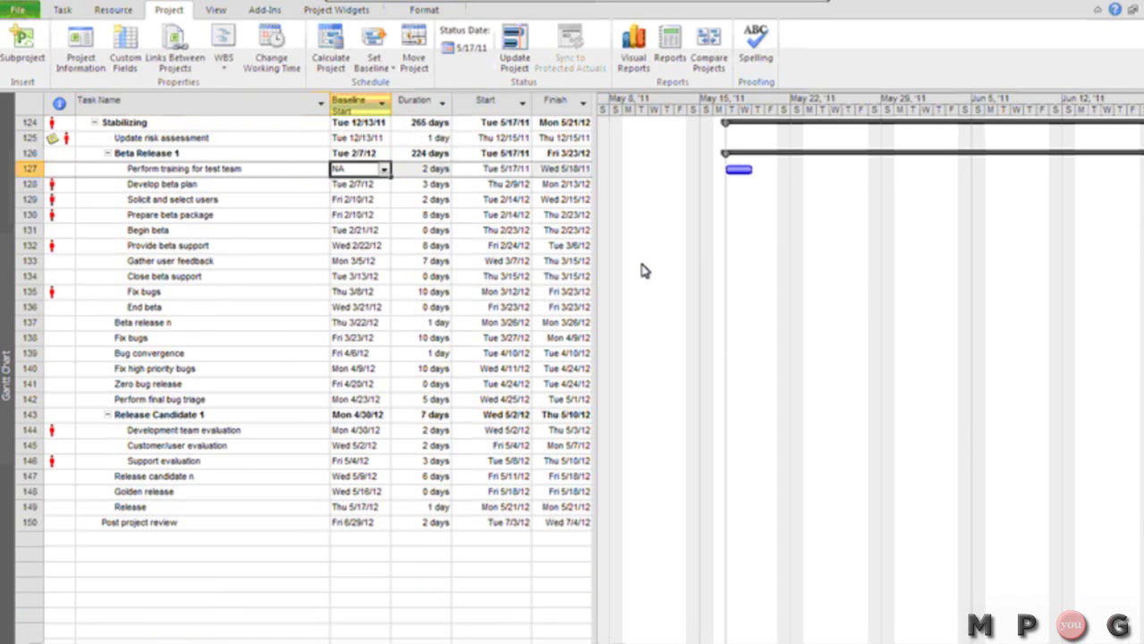
Check the Baseline Start values of the two newly added training tasks
{"action": "key", "text": "Up"}
{"action": "key", "text": "Down"}
{"action": "key", "text": "Up"}
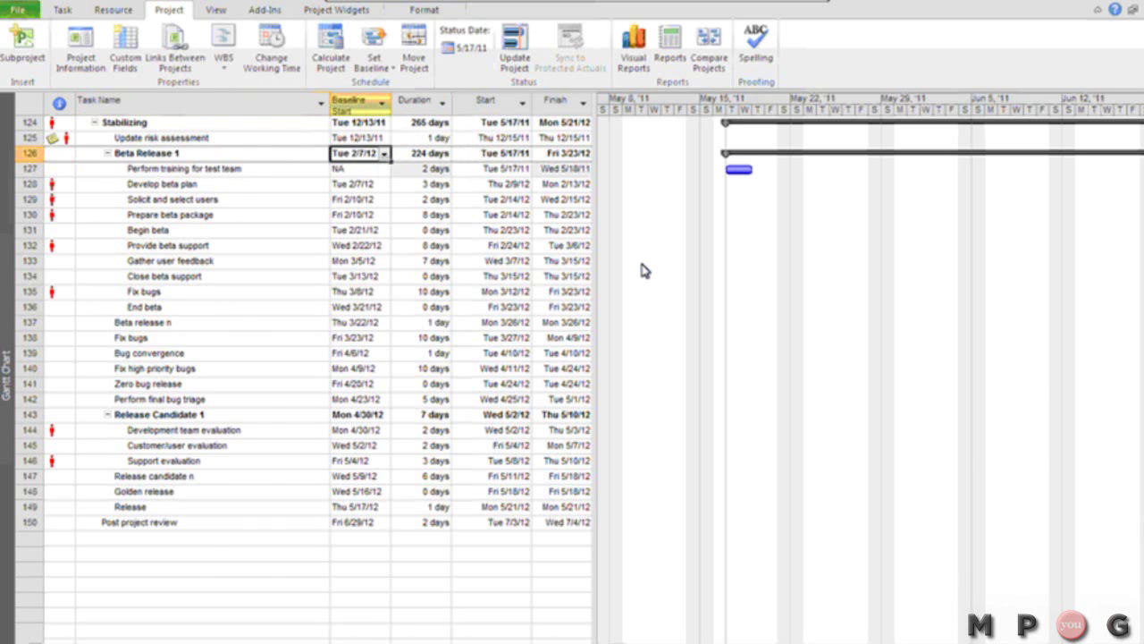
{"action": "key", "text": "ctrl+Home"}
{"action": "key", "text": "Down"}
{"action": "key", "text": "Down"}
{"action": "key", "text": "Down"}
{"action": "key", "text": "Down"}
{"action": "key", "text": "Down"}
{"action": "key", "text": "Down"}
{"action": "key", "text": "Down"}
{"action": "key", "text": "Right"}
{"action": "key", "text": "Right"}
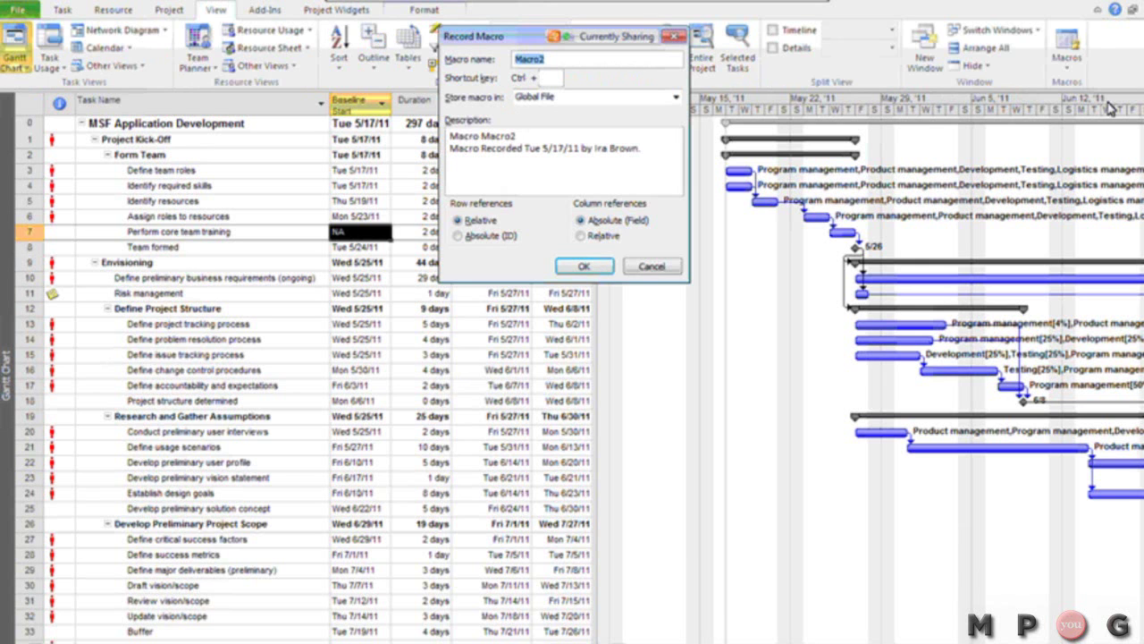
Start recording a macro named SetBaselineNewTasks, stored in the Global File
{"action": "type", "text": "SetBase"}
{"action": "type", "text": "lineNew1"}
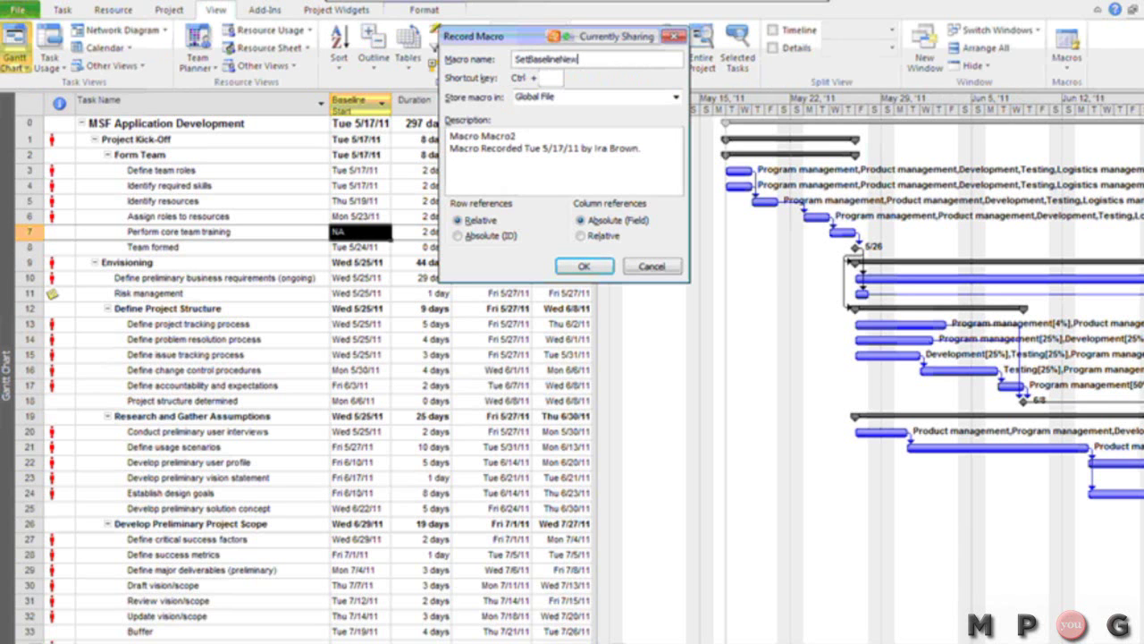
{"action": "type", "text": "asks"}
{"action": "left_click", "coordinate": [587, 265]}
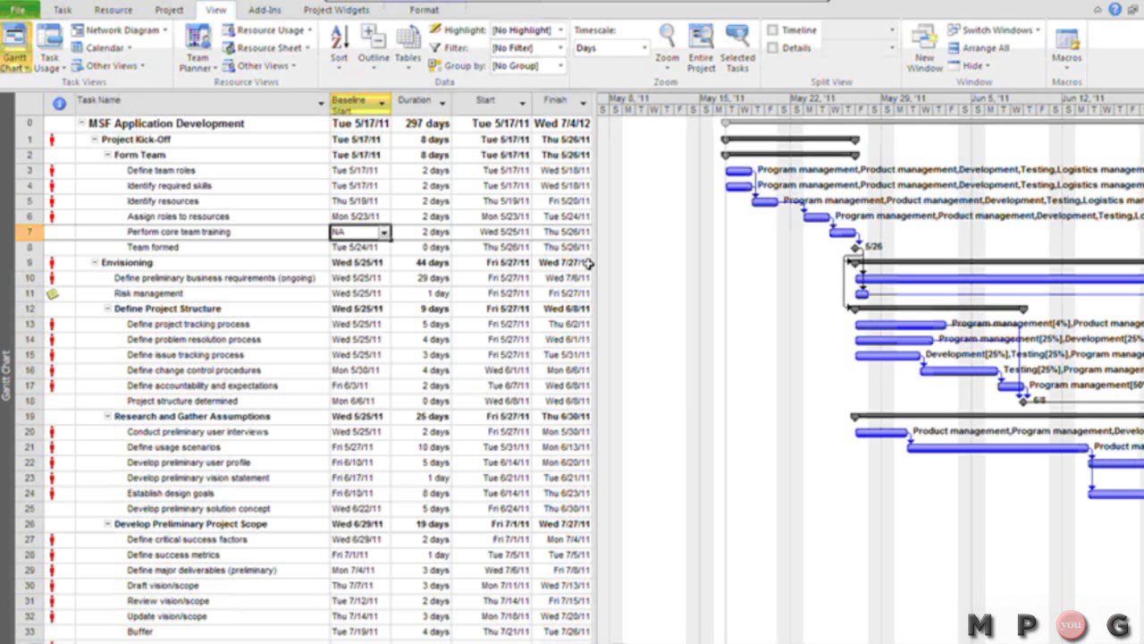
Create a new task filter named "Tasks Not Yet Baselined"
{"action": "left_click", "coordinate": [562, 49]}
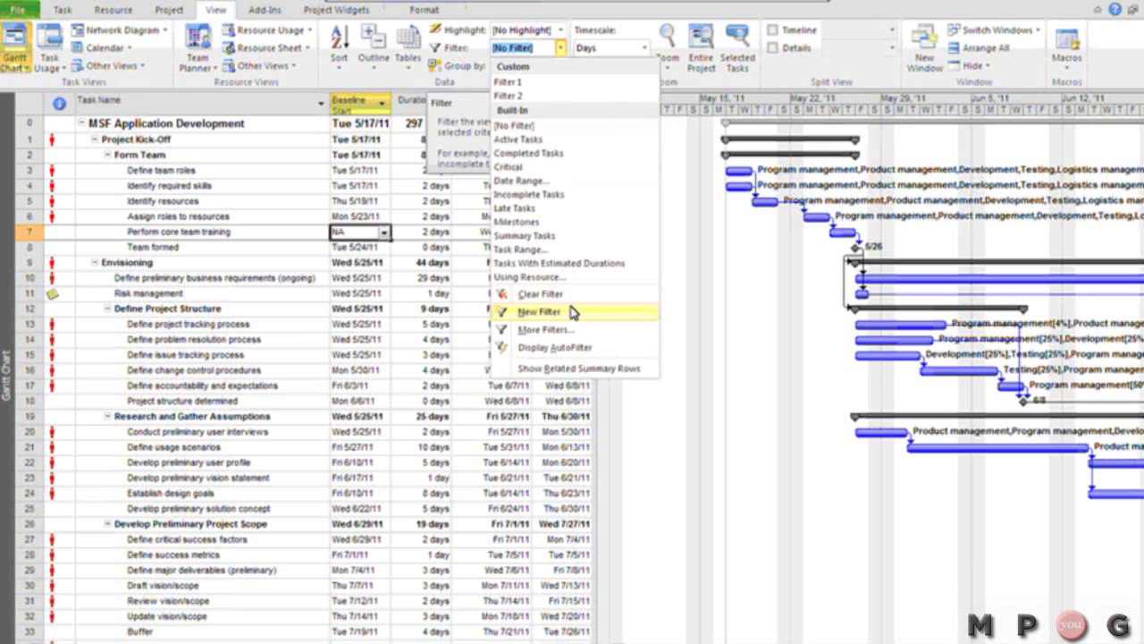
{"action": "left_click", "coordinate": [539, 311]}
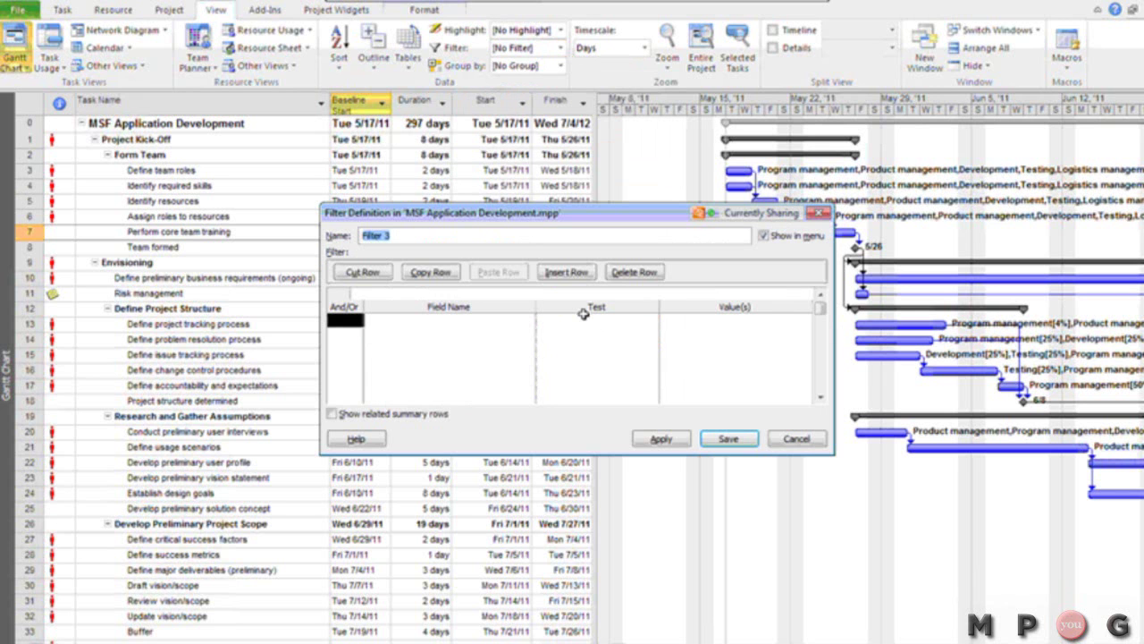
{"action": "type", "text": "Tasks Not Yet Baselined"}
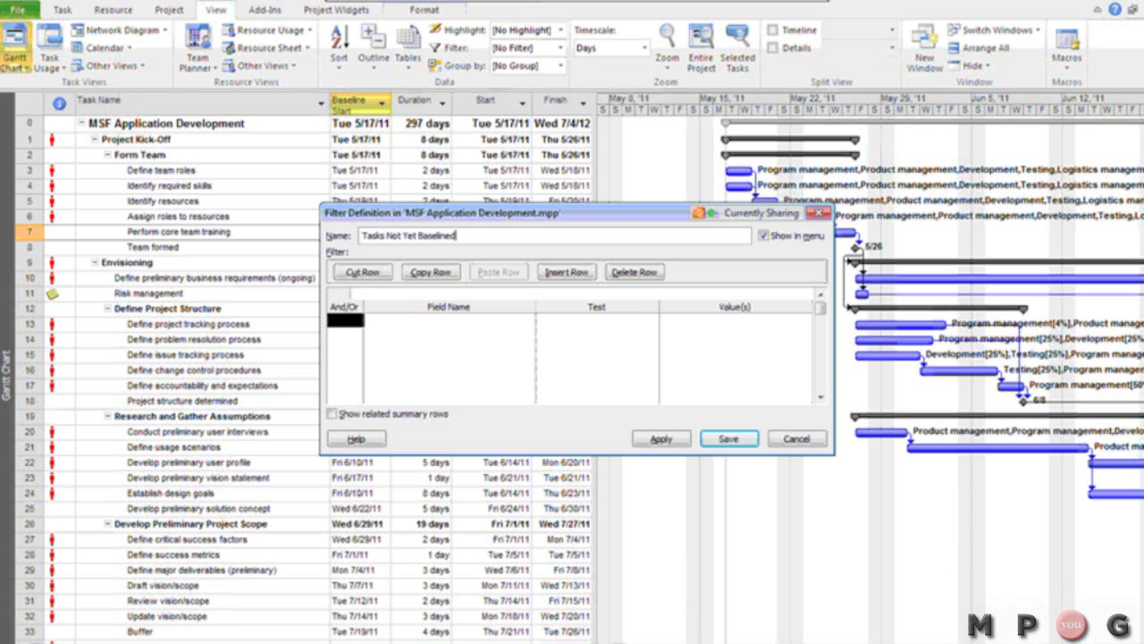
Define the filter condition as Baseline Start equals NA and apply the filter
{"action": "left_click", "coordinate": [522, 322]}
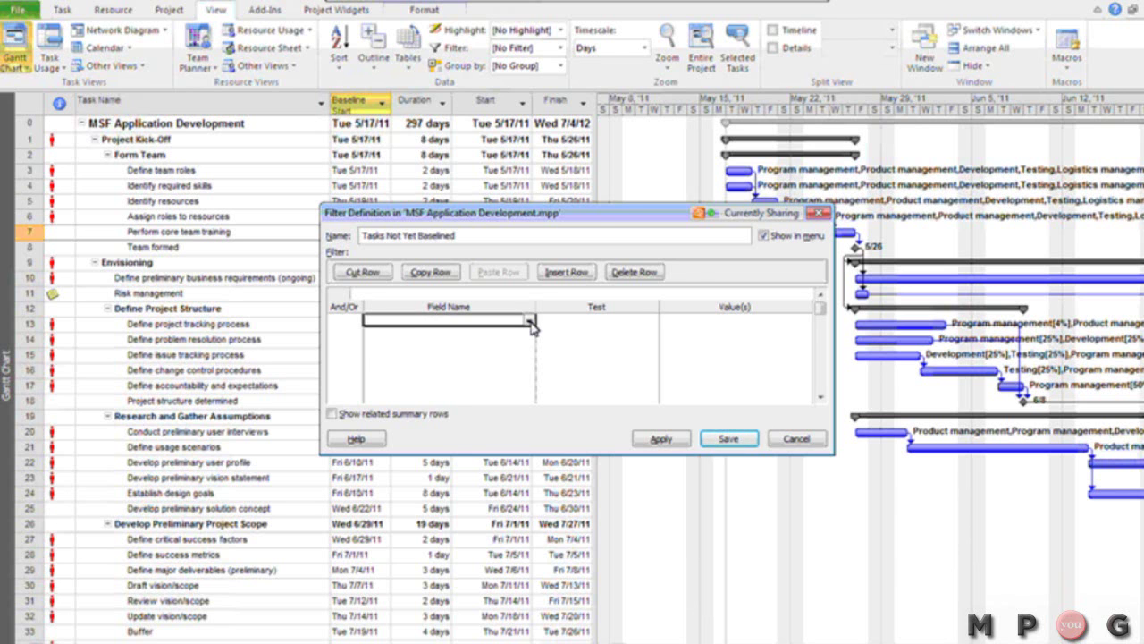
{"action": "left_click", "coordinate": [530, 321]}
{"action": "type", "text": "B"}
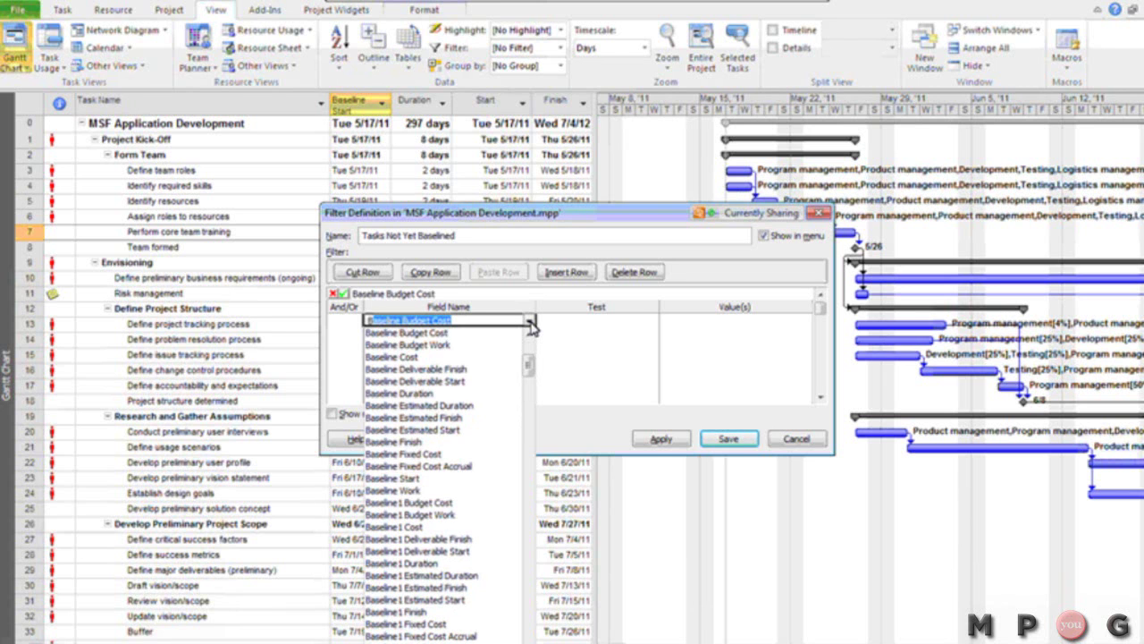
{"action": "type", "text": "ase"}
{"action": "left_click", "coordinate": [430, 479]}
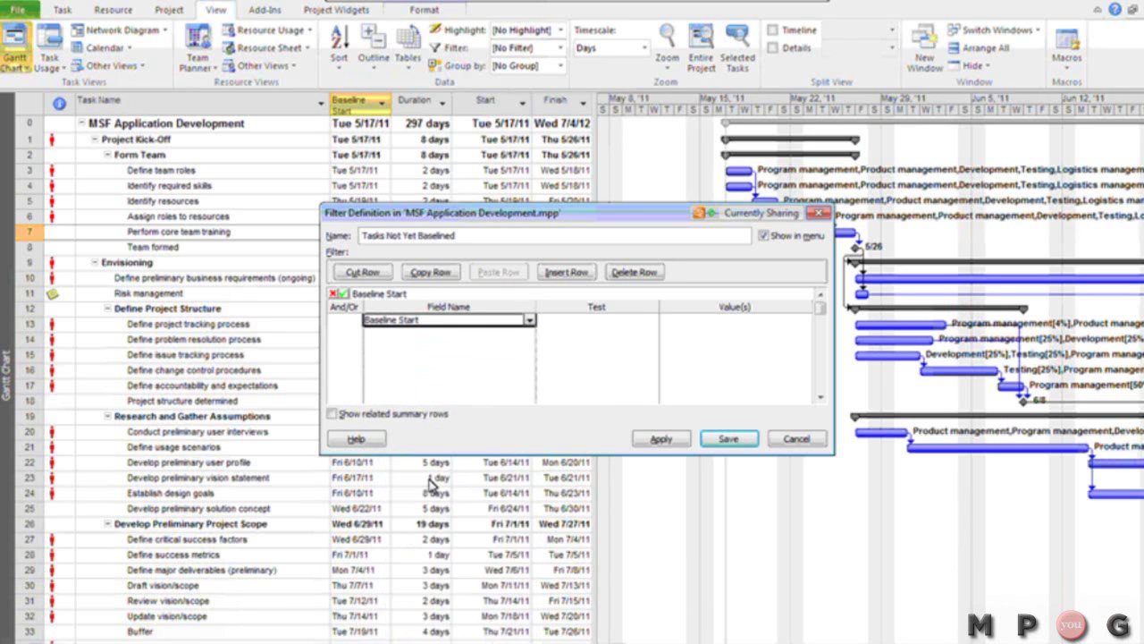
{"action": "left_click", "coordinate": [602, 321]}
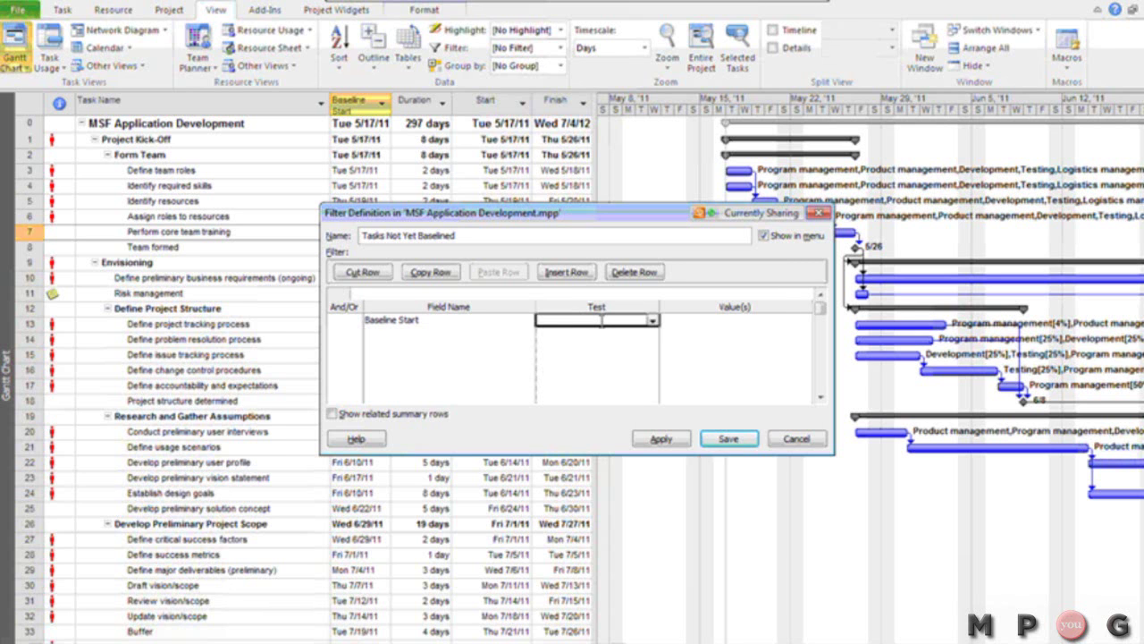
{"action": "type", "text": "equals"}
{"action": "left_click", "coordinate": [671, 322]}
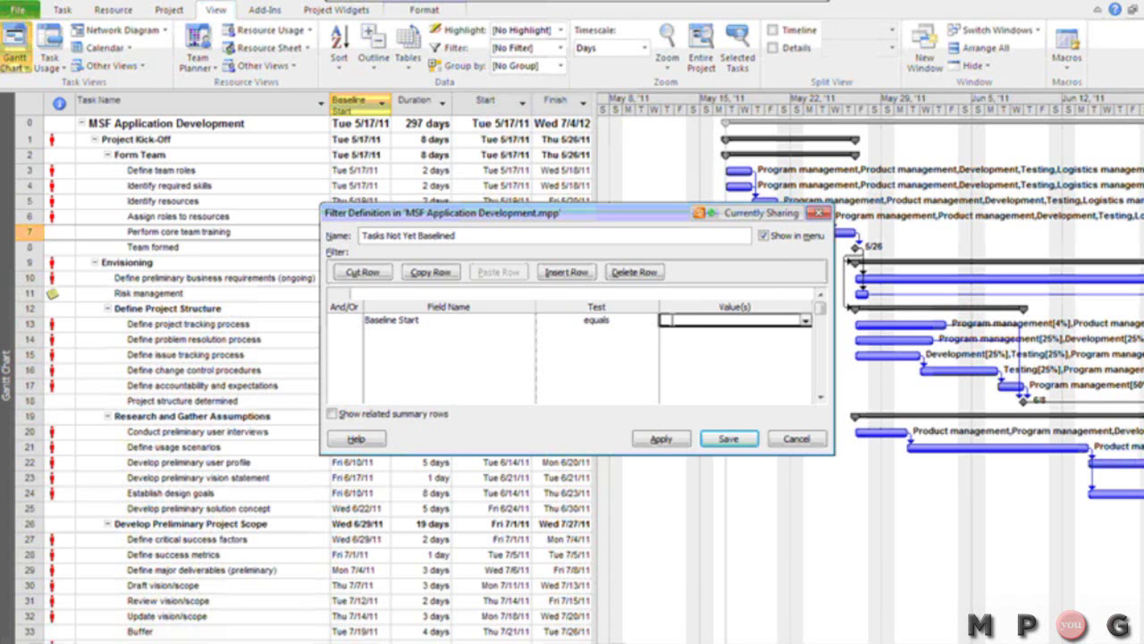
{"action": "type", "text": "NA"}
{"action": "key", "text": "Left"}
{"action": "key", "text": "Left"}
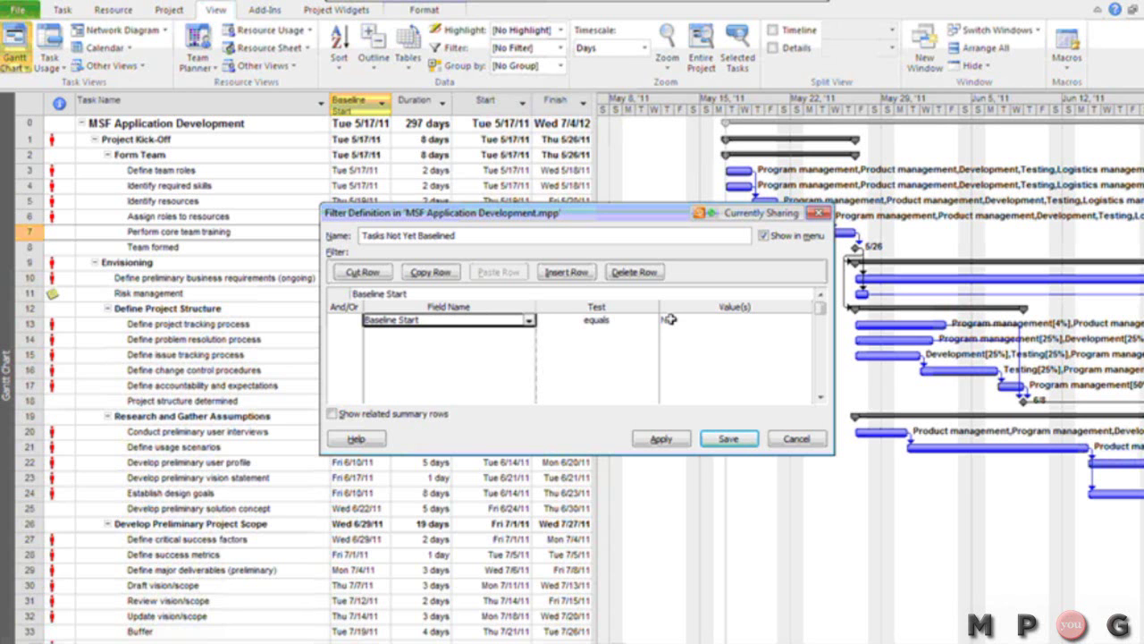
{"action": "left_click", "coordinate": [661, 439]}
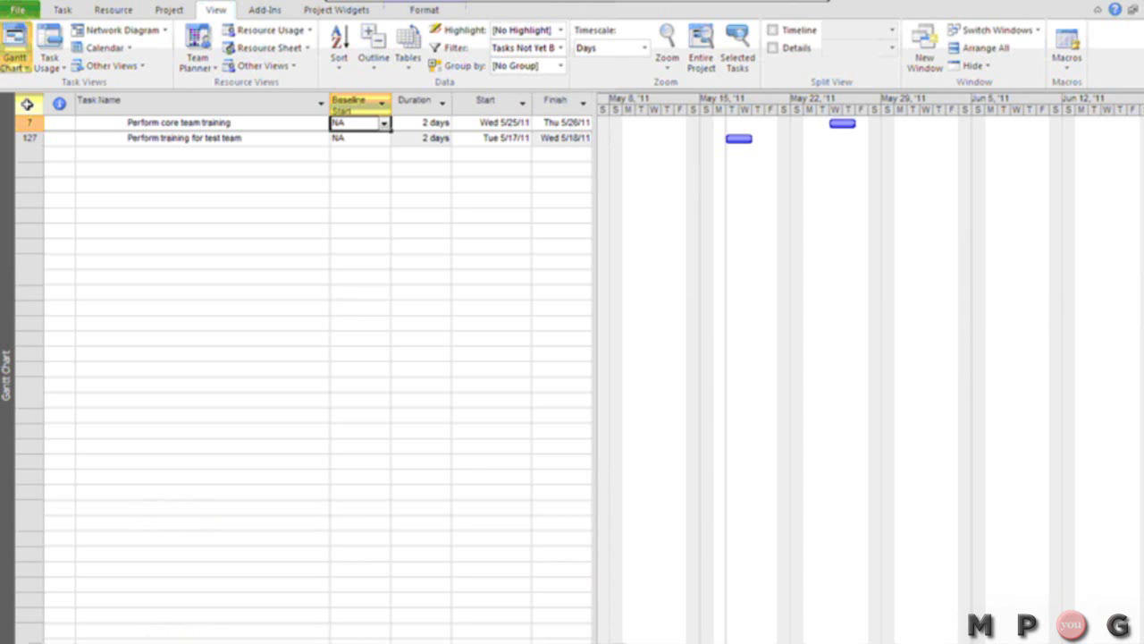
Set the baseline for selected tasks only, with all filtered tasks selected, and accept overwriting the existing baseline
{"action": "left_click", "coordinate": [27, 103]}
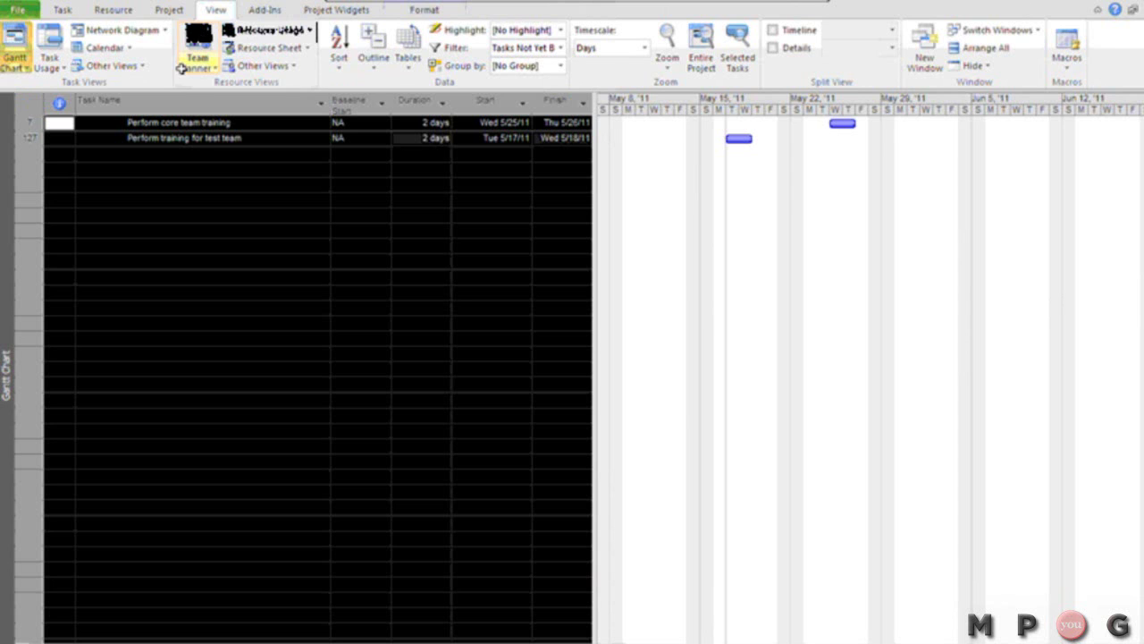
{"action": "left_click", "coordinate": [178, 20]}
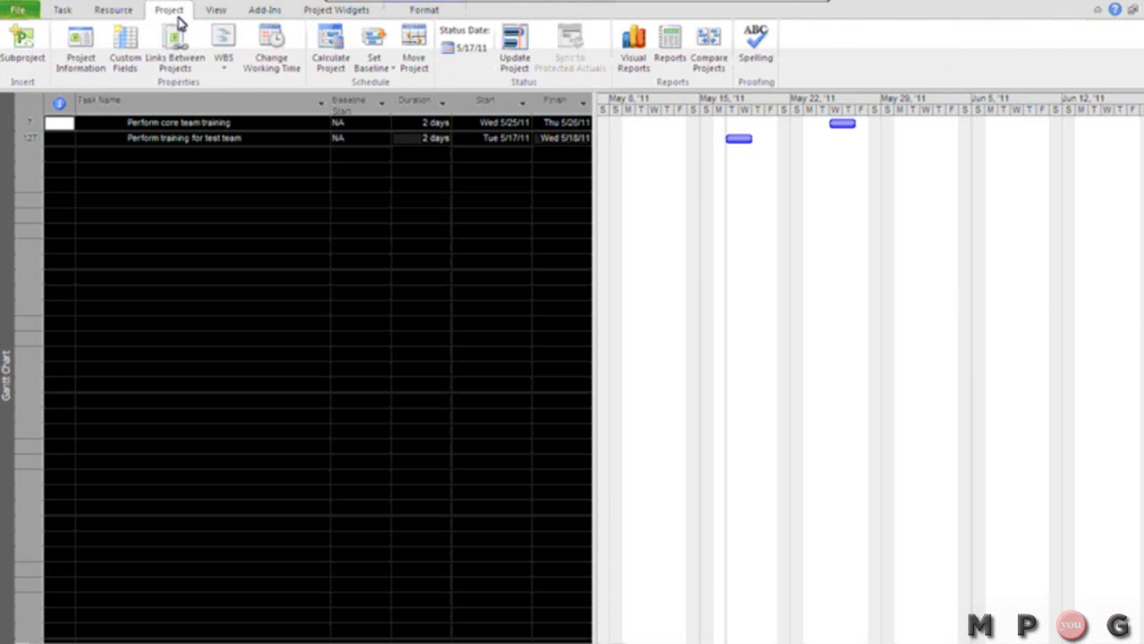
{"action": "left_click", "coordinate": [374, 65]}
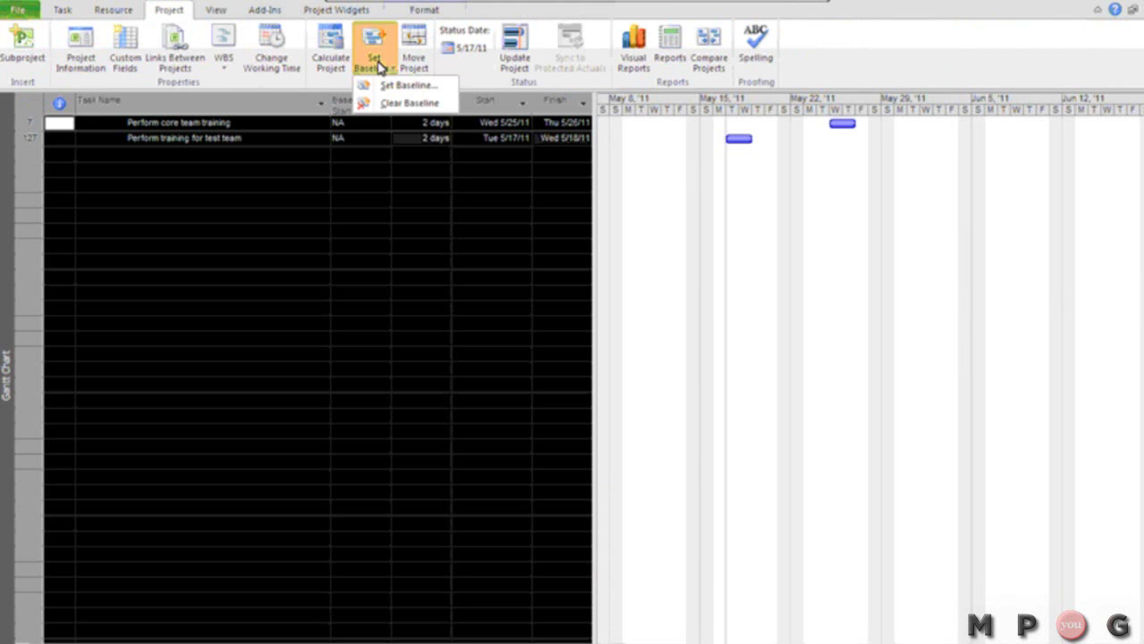
{"action": "left_click", "coordinate": [412, 85]}
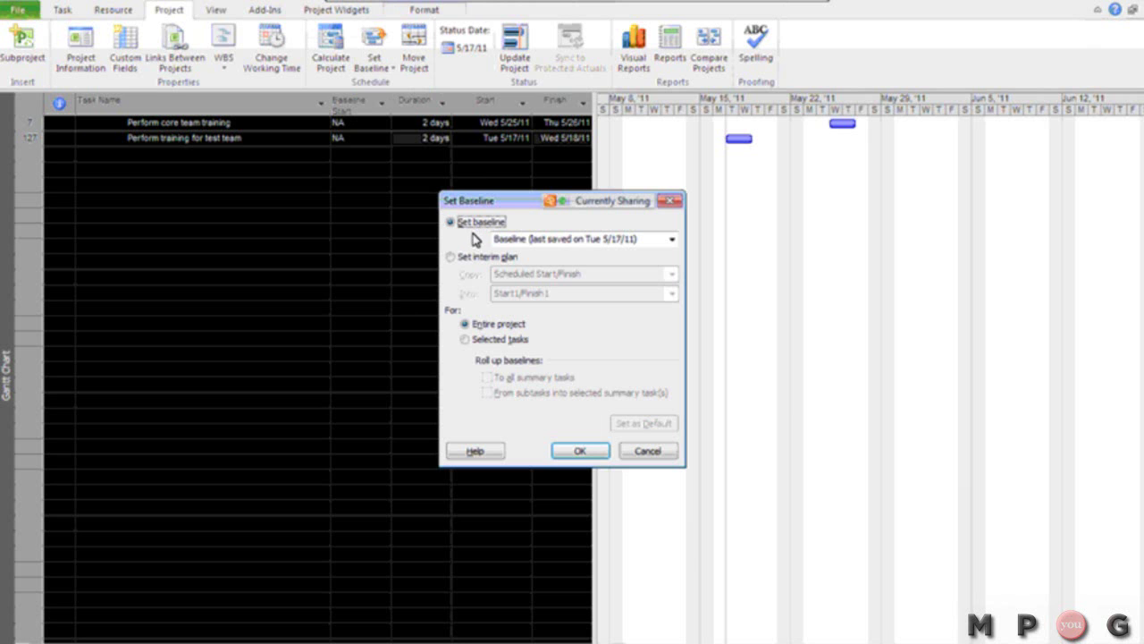
{"action": "left_click", "coordinate": [468, 347]}
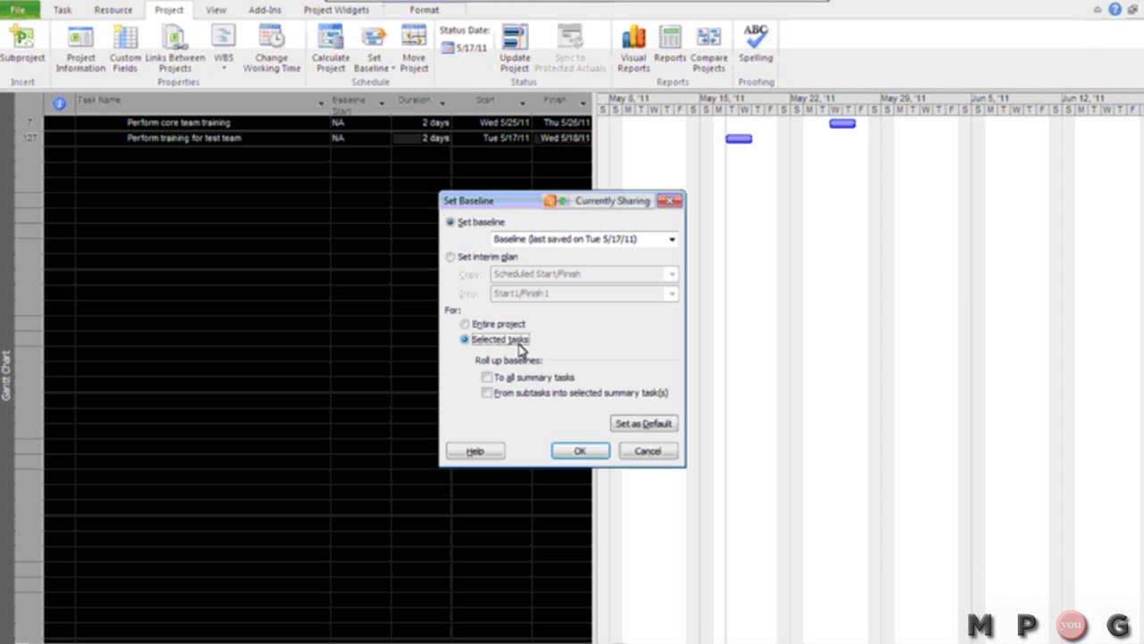
{"action": "left_click", "coordinate": [580, 451]}
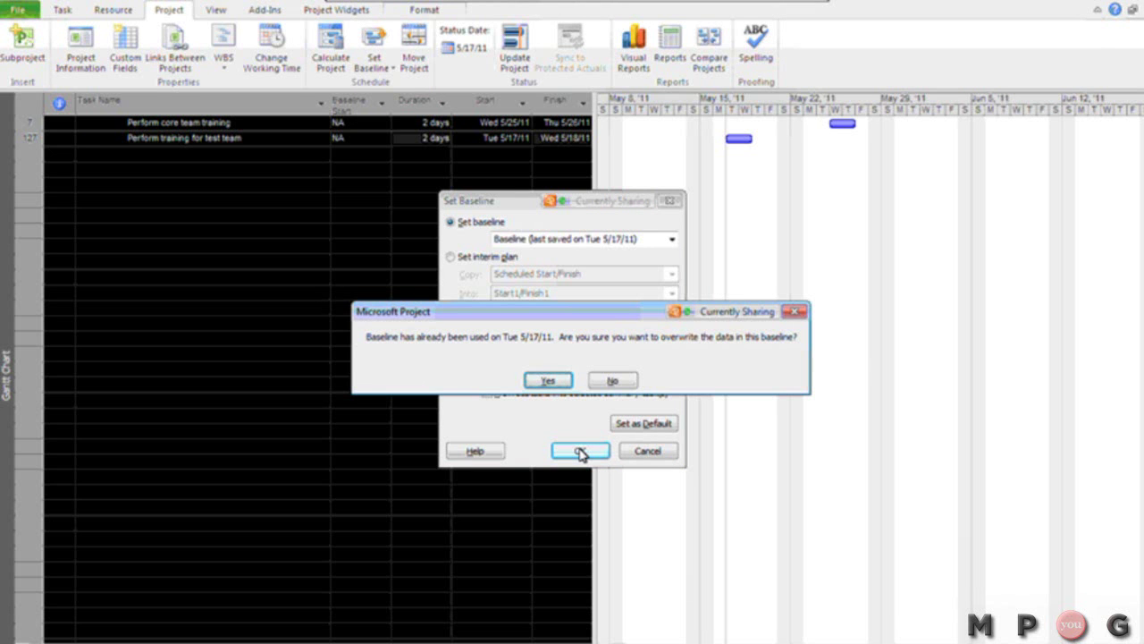
{"action": "left_click", "coordinate": [550, 380]}
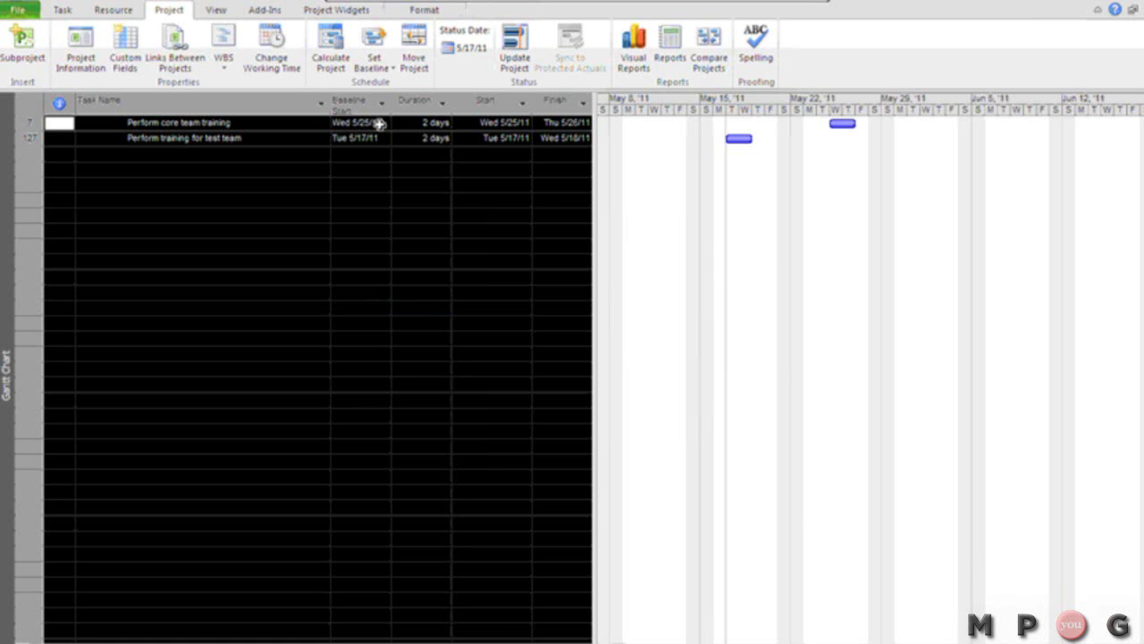
Reset the task filter to [No Filter] and stop recording the macro
{"action": "left_click", "coordinate": [223, 14]}
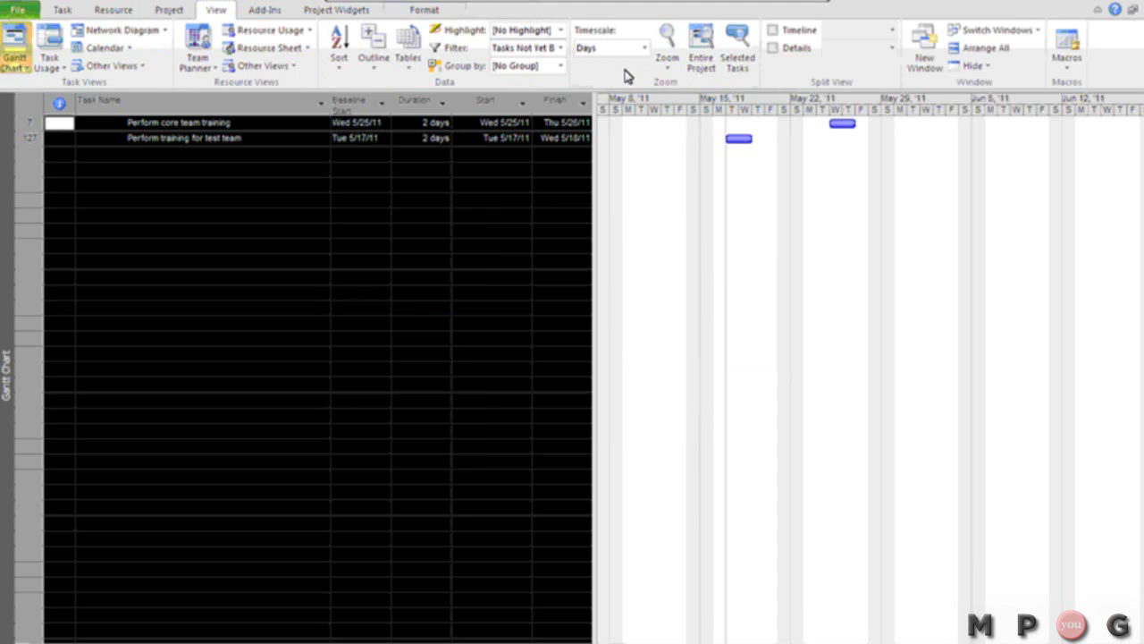
{"action": "left_click", "coordinate": [562, 49]}
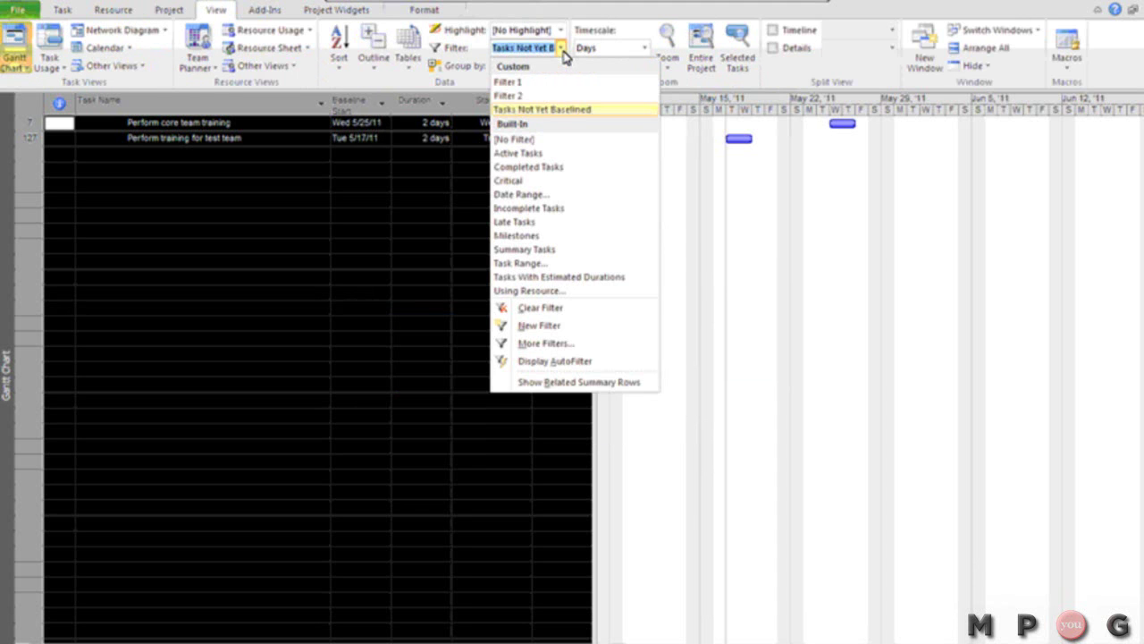
{"action": "left_click", "coordinate": [548, 140]}
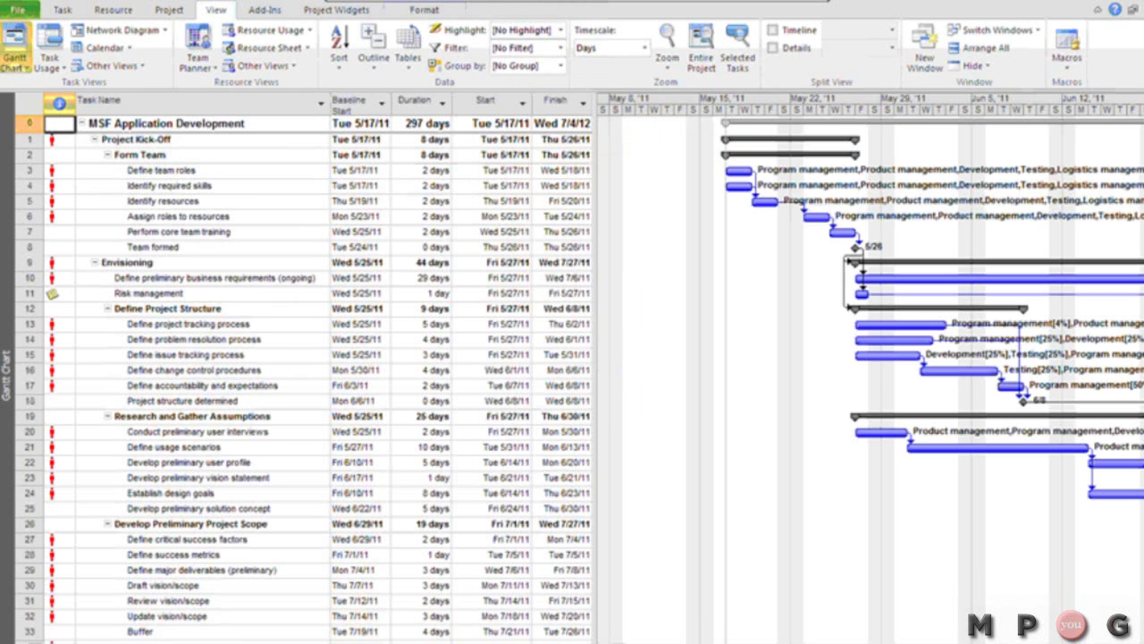
{"action": "left_click", "coordinate": [1067, 64]}
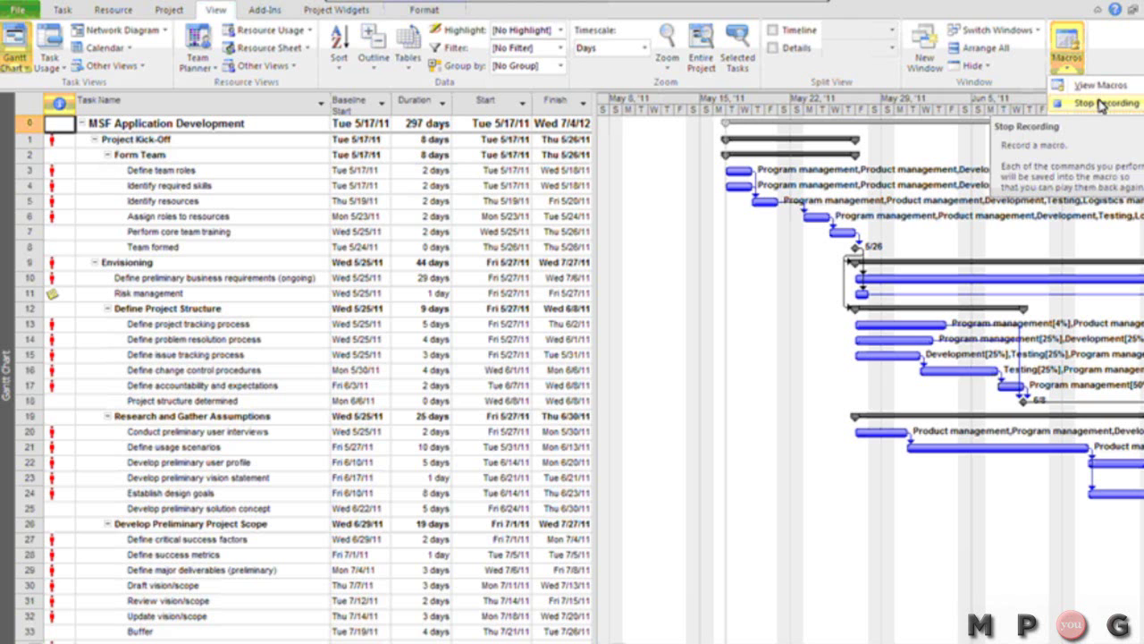
{"action": "left_click", "coordinate": [1101, 104]}
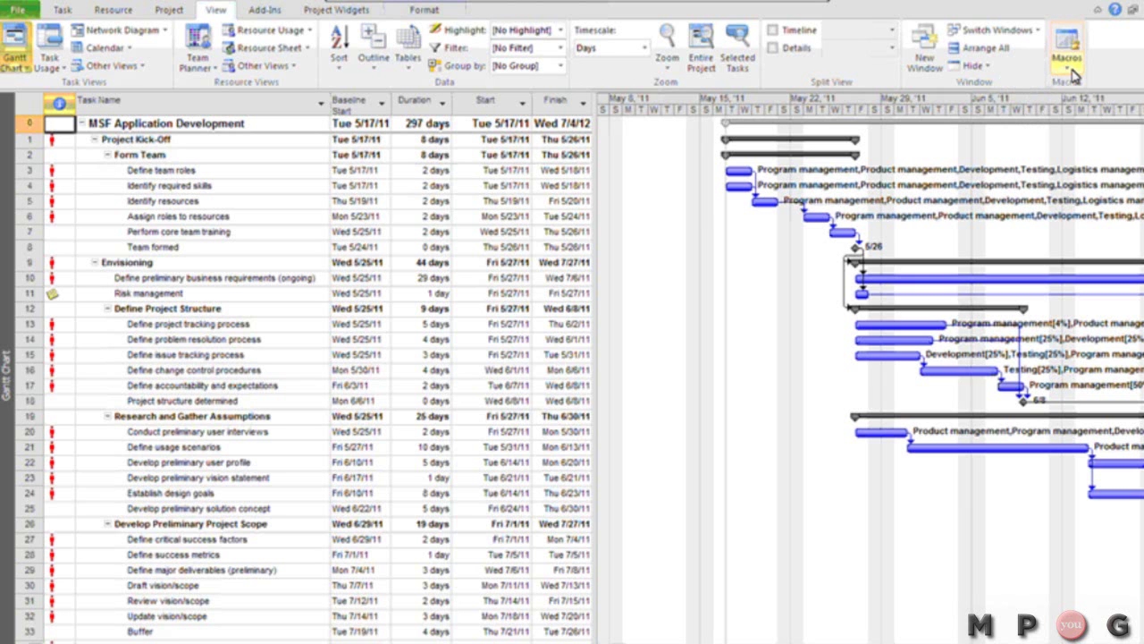
Open the recorded SetBaselineNewTasks macro for editing in the Visual Basic editor
{"action": "left_click", "coordinate": [1075, 76]}
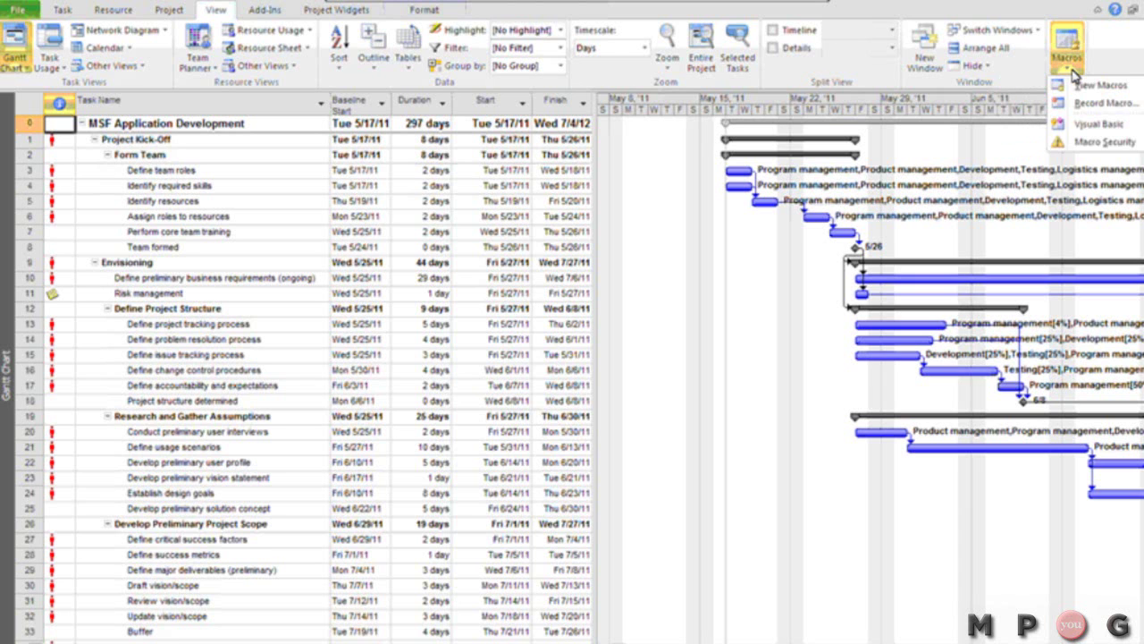
{"action": "left_click", "coordinate": [1079, 86]}
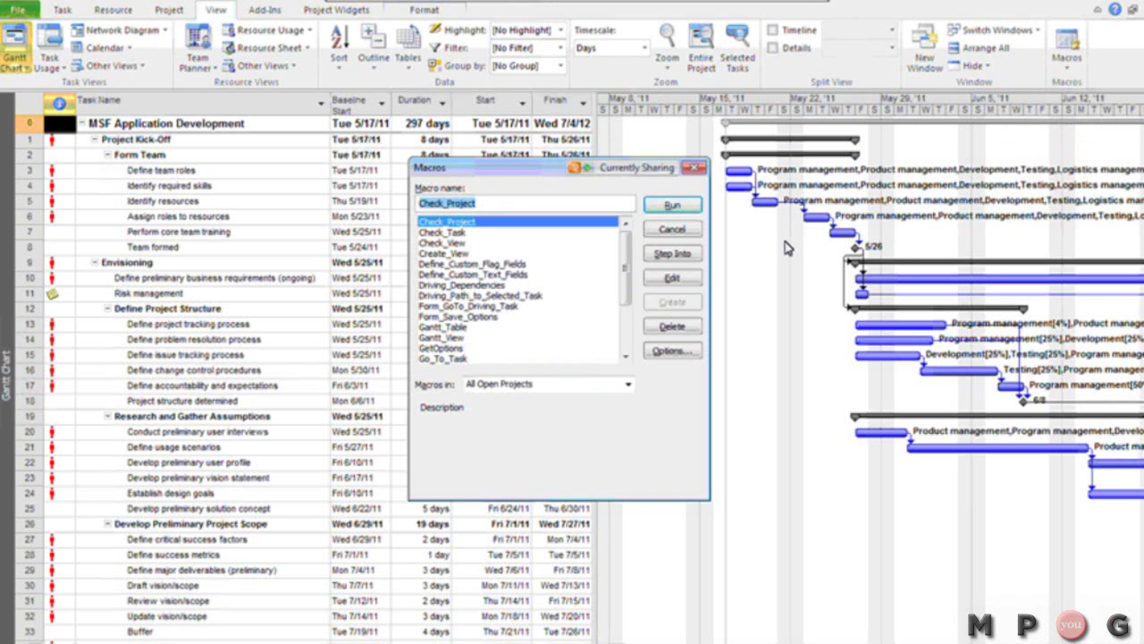
{"action": "left_click_drag", "start_coordinate": [628, 298], "coordinate": [627, 340]}
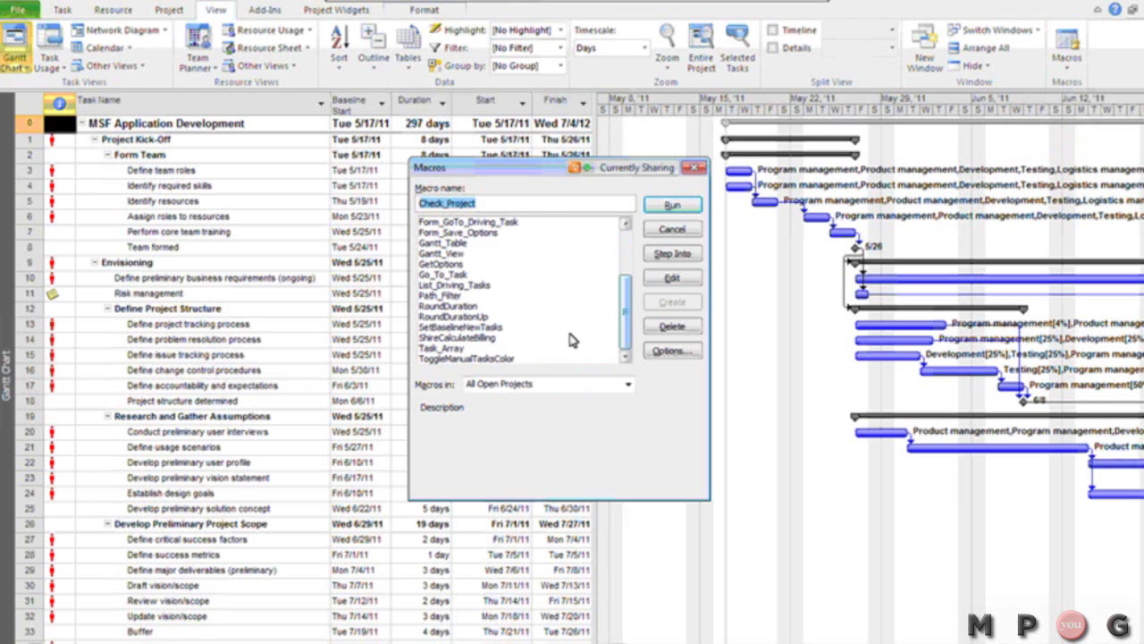
{"action": "left_click", "coordinate": [533, 328]}
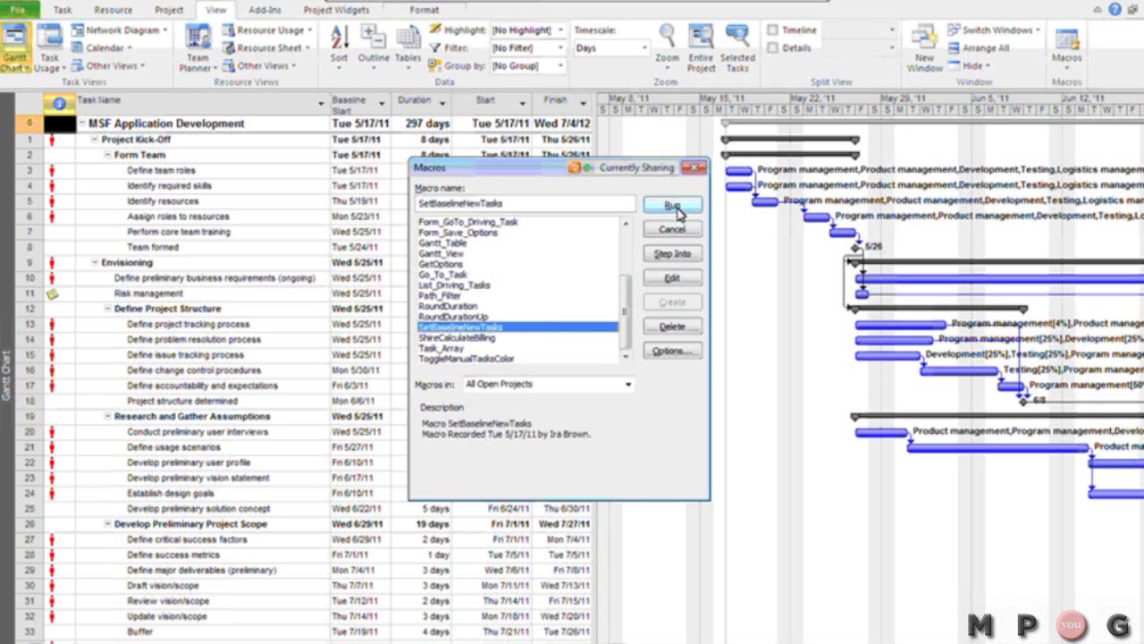
{"action": "left_click", "coordinate": [679, 278]}
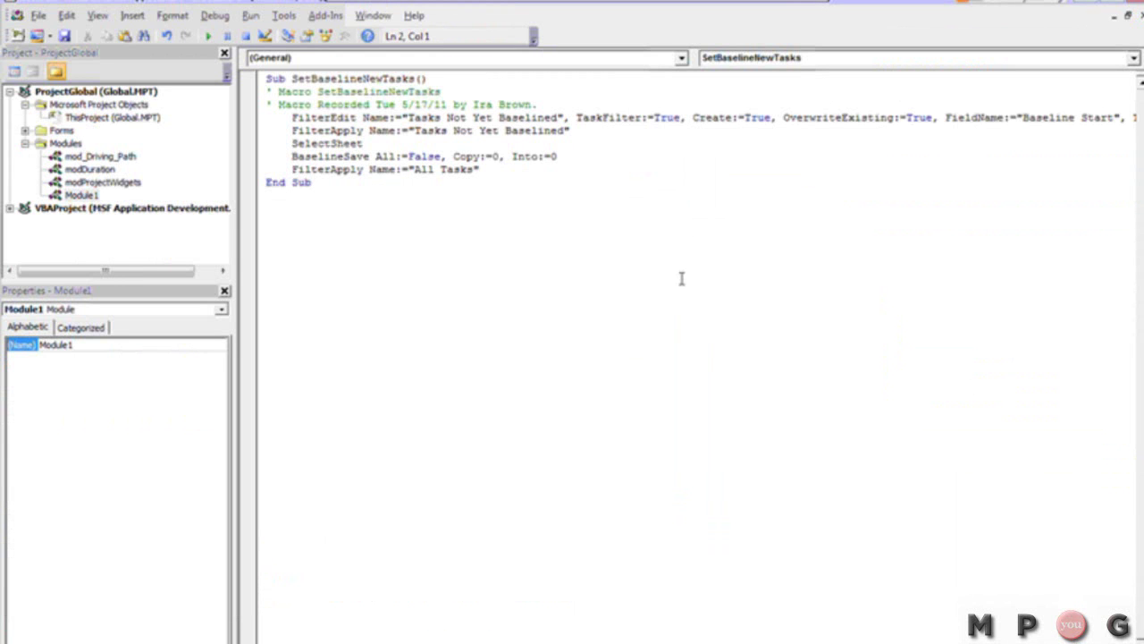
Insert blank lines before the SelectSheet, BaselineSave and FilterApply "All Tasks" statements to separate them in the macro code
{"action": "key", "text": "Down"}
{"action": "key", "text": "Down"}
{"action": "key", "text": "Down"}
{"action": "key", "text": "Down"}
{"action": "key", "text": "Return"}
{"action": "key", "text": "Down"}
{"action": "key", "text": "Return"}
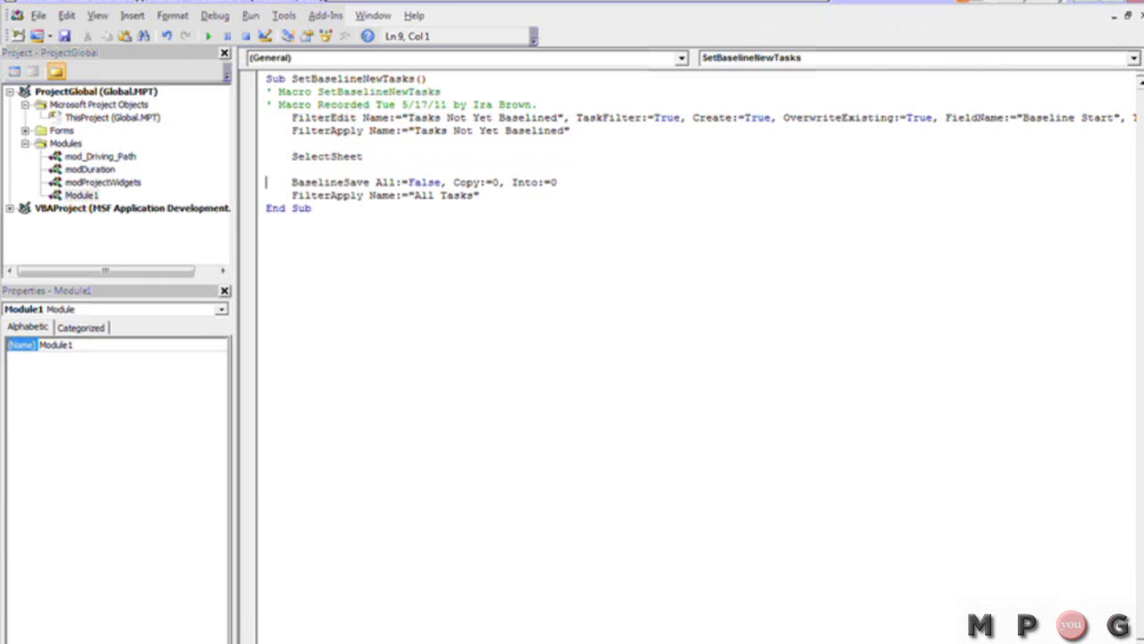
{"action": "key", "text": "Down"}
{"action": "key", "text": "Return"}
{"action": "key", "text": "Up"}
{"action": "key", "text": "Up"}
{"action": "key", "text": "Up"}
{"action": "key", "text": "Up"}
{"action": "key", "text": "Up"}
{"action": "key", "text": "Up"}
{"action": "key", "text": "Up"}
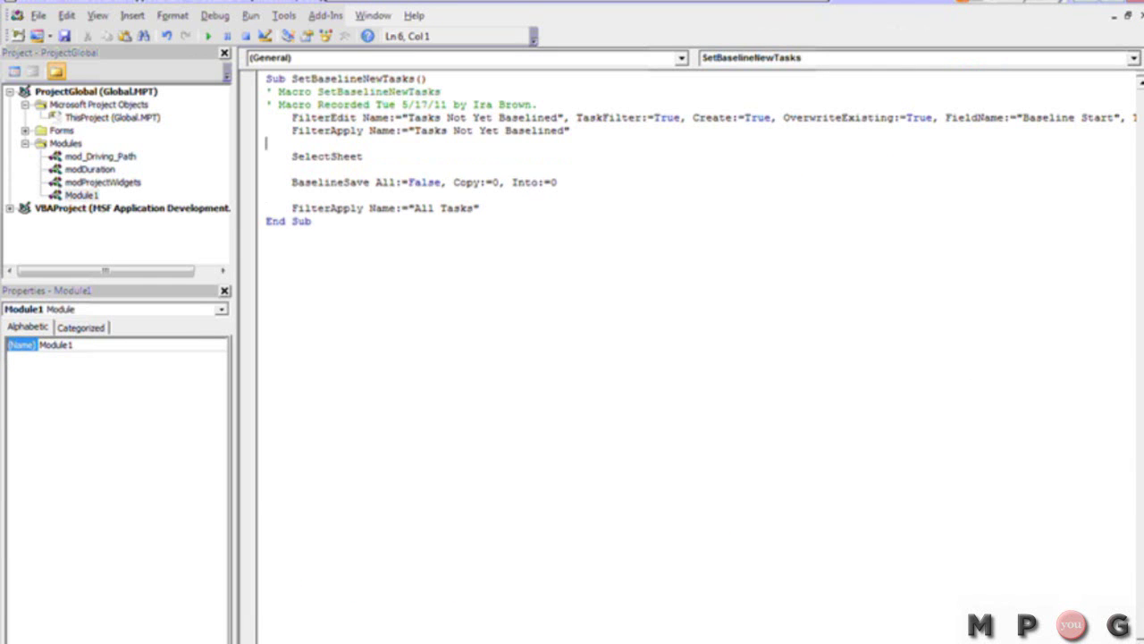
Examine the full FilterEdit statement, including its field name, test, value, menu and summary-task arguments
{"action": "key", "text": "Up"}
{"action": "key", "text": "Down"}
{"action": "key", "text": "ctrl+Right"}
{"action": "key", "text": "ctrl+shift+Right"}
{"action": "key", "text": "Left"}
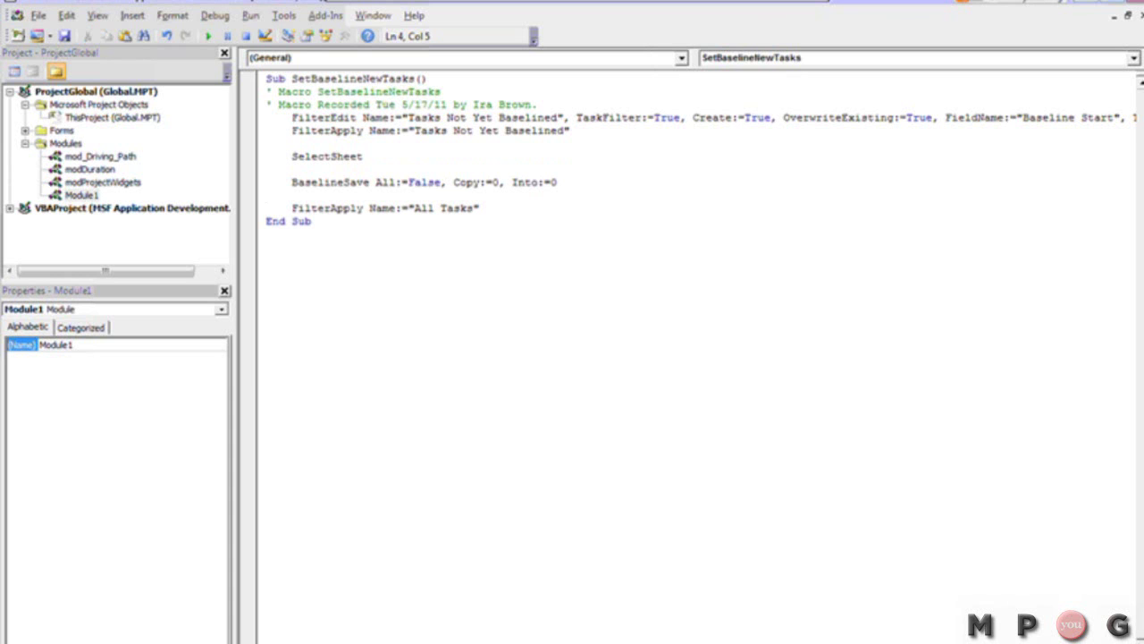
{"action": "left_click", "coordinate": [390, 118]}
{"action": "key", "text": "Right"}
{"action": "key", "text": "Right"}
{"action": "key", "text": "Right"}
{"action": "key", "text": "Right"}
{"action": "key", "text": "Right"}
{"action": "key", "text": "Right"}
{"action": "key", "text": "Right"}
{"action": "key", "text": "Right"}
{"action": "key", "text": "Right"}
{"action": "key", "text": "Right"}
{"action": "key", "text": "Right"}
{"action": "key", "text": "Right"}
{"action": "key", "text": "Right"}
{"action": "key", "text": "Right"}
{"action": "key", "text": "Right"}
{"action": "key", "text": "Right"}
{"action": "key", "text": "Right"}
{"action": "key", "text": "Right"}
{"action": "key", "text": "Right"}
{"action": "key", "text": "Right"}
{"action": "key", "text": "Right"}
{"action": "key", "text": "Right"}
{"action": "key", "text": "Right"}
{"action": "key", "text": "Right"}
{"action": "key", "text": "Right"}
{"action": "key", "text": "Right"}
{"action": "key", "text": "Right"}
{"action": "key", "text": "Right"}
{"action": "key", "text": "Right"}
{"action": "key", "text": "Right"}
{"action": "key", "text": "Right"}
{"action": "key", "text": "Right"}
{"action": "key", "text": "Right"}
{"action": "key", "text": "Right"}
{"action": "key", "text": "Right"}
{"action": "key", "text": "Right"}
{"action": "key", "text": "Right"}
{"action": "key", "text": "Right"}
{"action": "key", "text": "Right"}
{"action": "key", "text": "Right"}
{"action": "key", "text": "Right"}
{"action": "key", "text": "Right"}
{"action": "key", "text": "Right"}
{"action": "key", "text": "Right"}
{"action": "key", "text": "Right"}
{"action": "key", "text": "Right"}
{"action": "key", "text": "Right"}
{"action": "key", "text": "Right"}
{"action": "key", "text": "Right"}
{"action": "key", "text": "Right"}
{"action": "key", "text": "Right"}
{"action": "key", "text": "Right"}
{"action": "key", "text": "Right"}
{"action": "key", "text": "Right"}
{"action": "key", "text": "Right"}
{"action": "key", "text": "Right"}
{"action": "key", "text": "Right"}
{"action": "key", "text": "Right"}
{"action": "key", "text": "Right"}
{"action": "key", "text": "Right"}
{"action": "scroll", "coordinate": [697, 357], "scroll_direction": "right", "scroll_amount": 10}
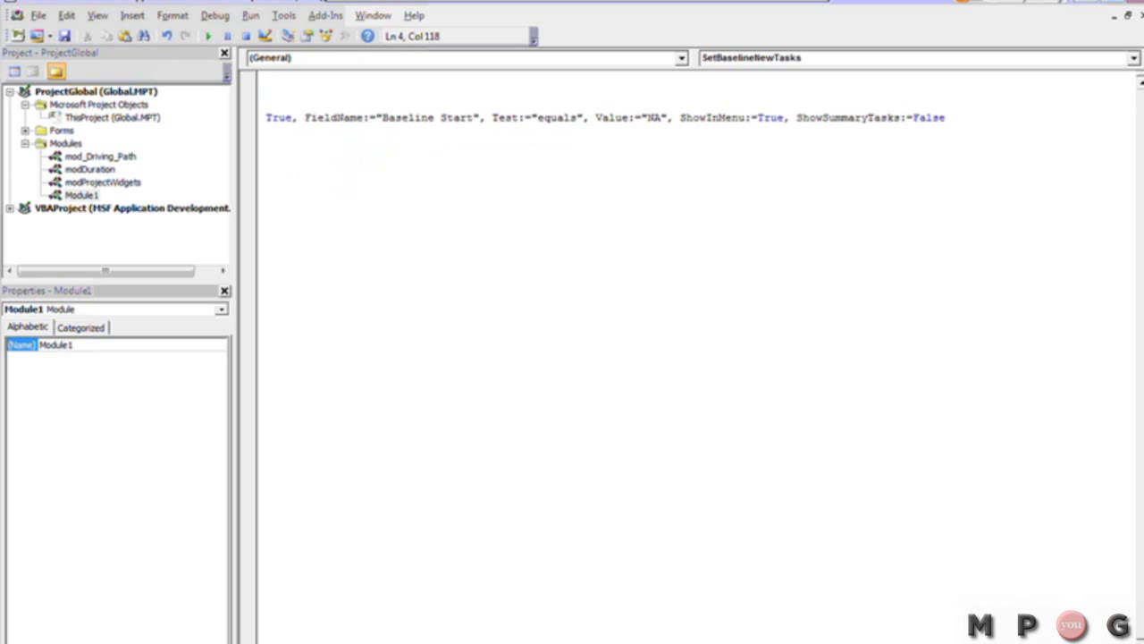
{"action": "scroll", "coordinate": [697, 358], "scroll_direction": "left", "scroll_amount": 10}
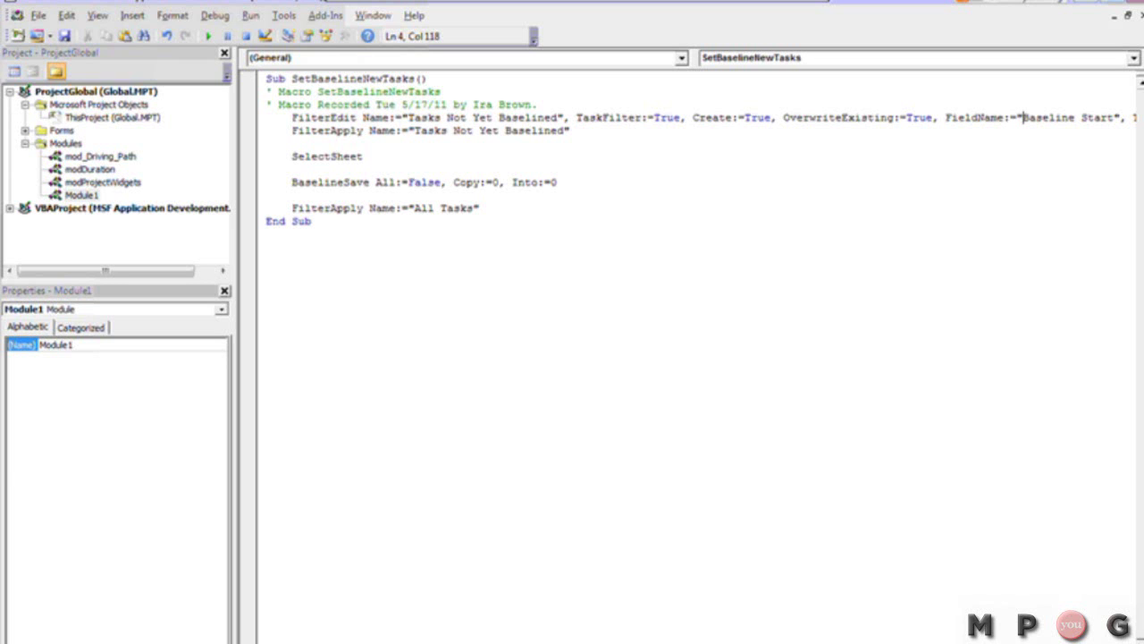
Insert a blank line between the FilterEdit statement and the FilterApply "Tasks Not Yet Baselined" statement
{"action": "left_click", "coordinate": [293, 131]}
{"action": "key", "text": "Return"}
{"action": "key", "text": "Up"}
{"action": "key", "text": "Up"}
{"action": "key", "text": "Down"}
{"action": "key", "text": "Down"}
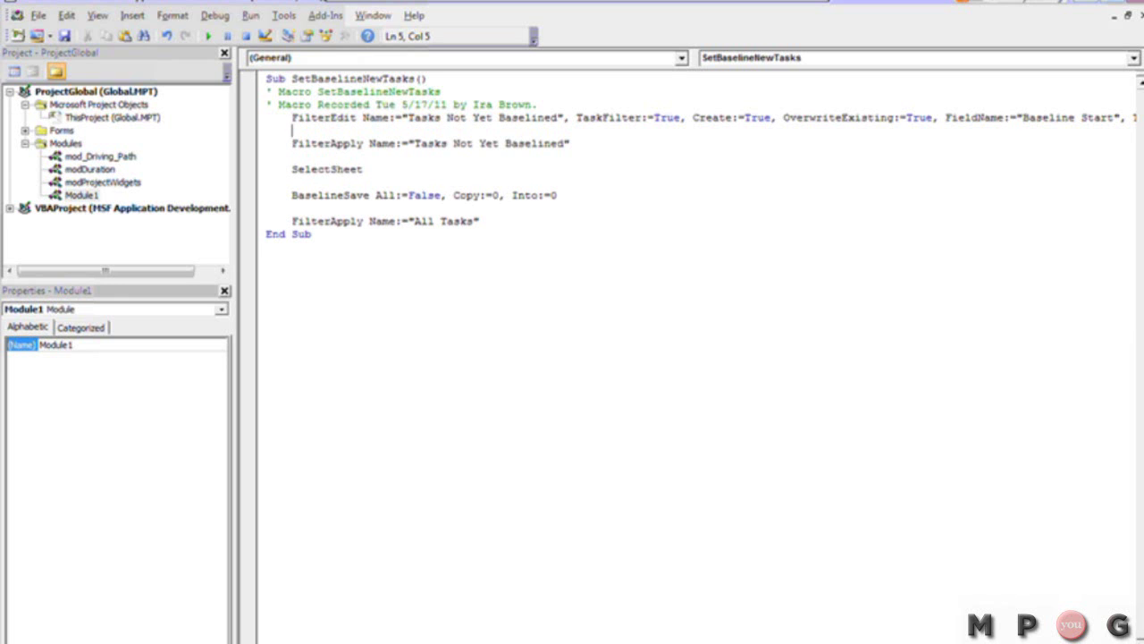
Review the remaining macro statements from FilterApply through SelectSheet and BaselineSave to the final "All Tasks" filter
{"action": "key", "text": "Down"}
{"action": "key", "text": "Down"}
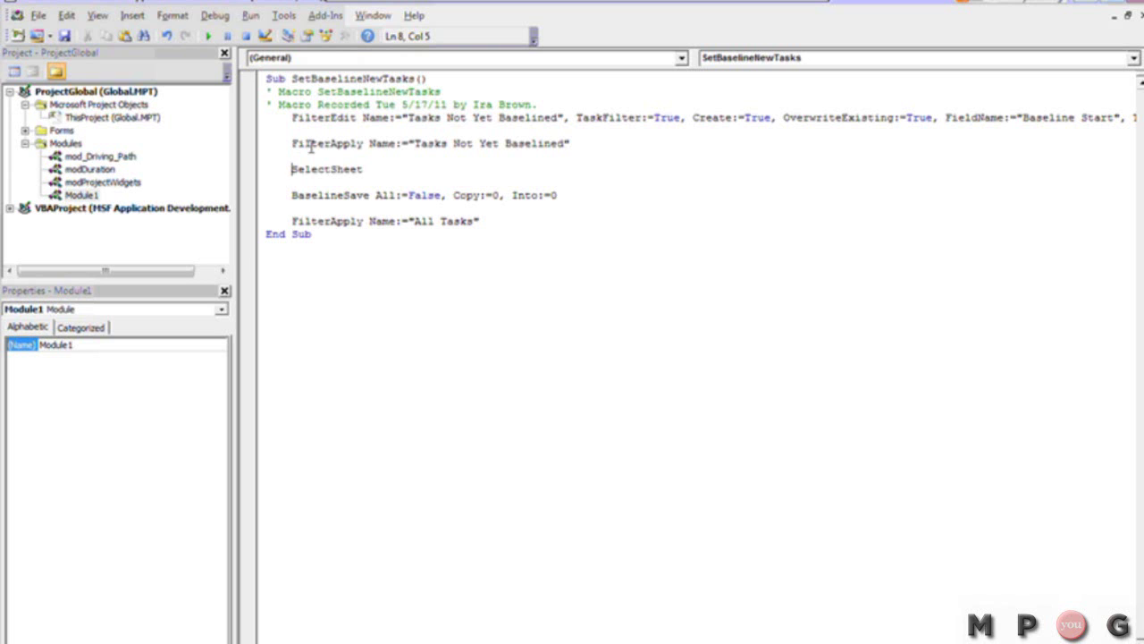
{"action": "key", "text": "Down"}
{"action": "key", "text": "Down"}
{"action": "key", "text": "ctrl+Right"}
{"action": "key", "text": "ctrl+Right"}
{"action": "key", "text": "ctrl+Right"}
{"action": "key", "text": "Down"}
{"action": "key", "text": "Down"}
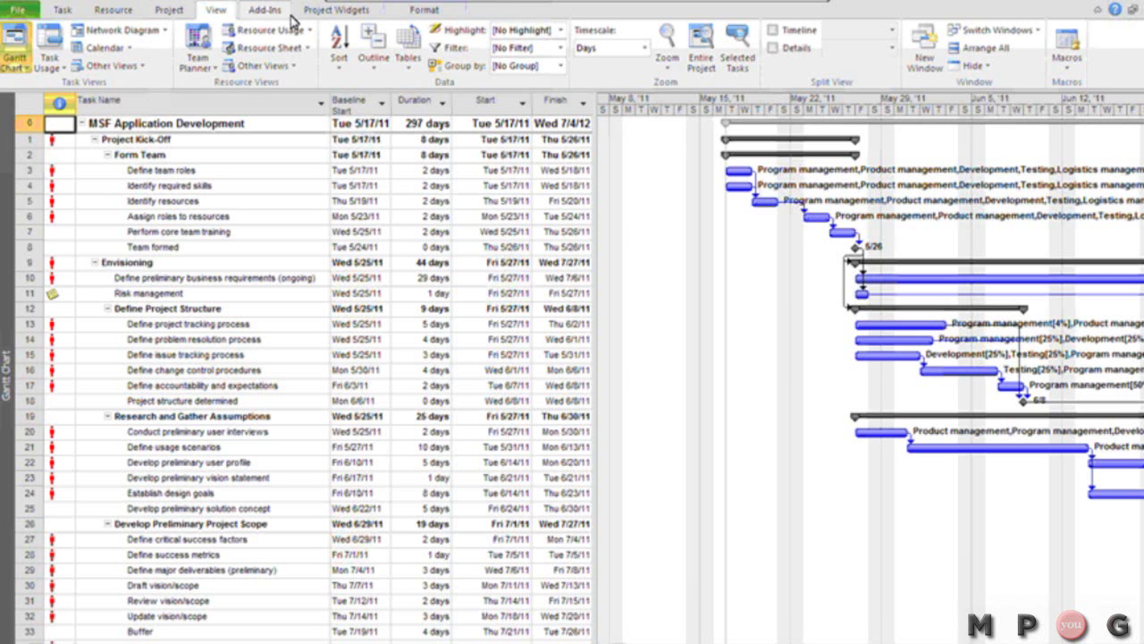
Switch back to Microsoft Project and add a new custom tab above Compare Projects in the ribbon customization
{"action": "right_click", "coordinate": [359, 51]}
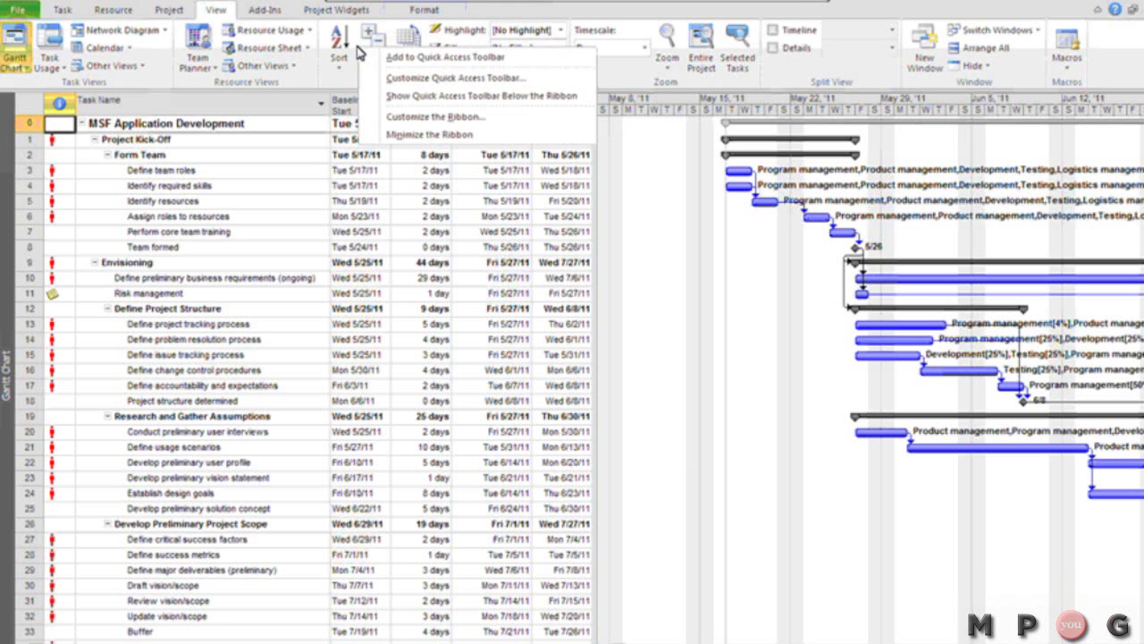
{"action": "left_click", "coordinate": [478, 118]}
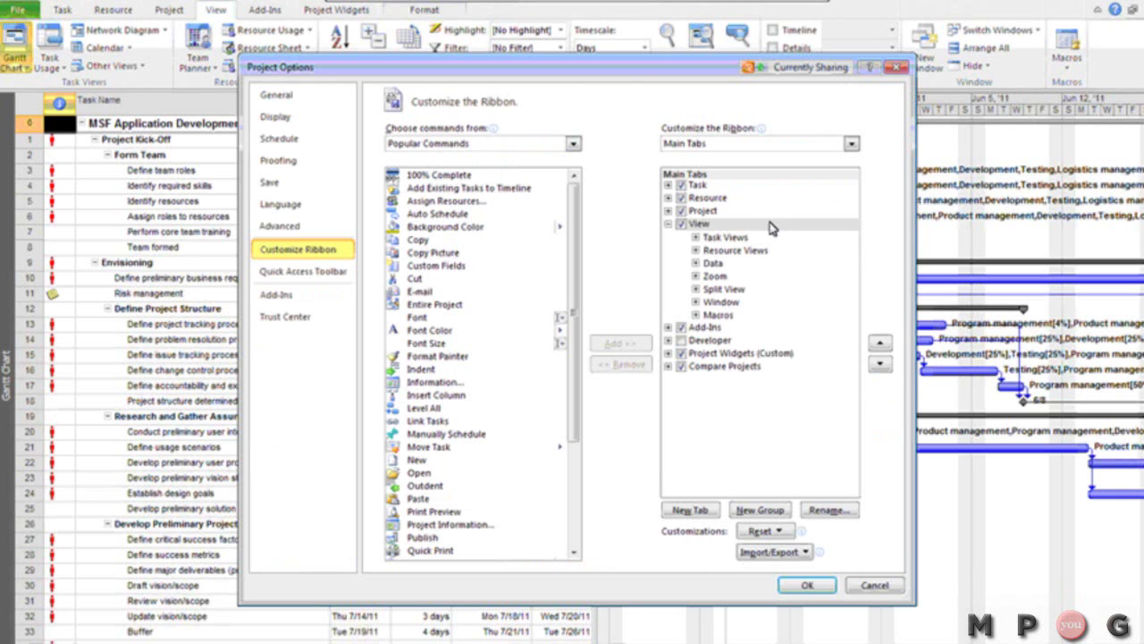
{"action": "left_click", "coordinate": [731, 368]}
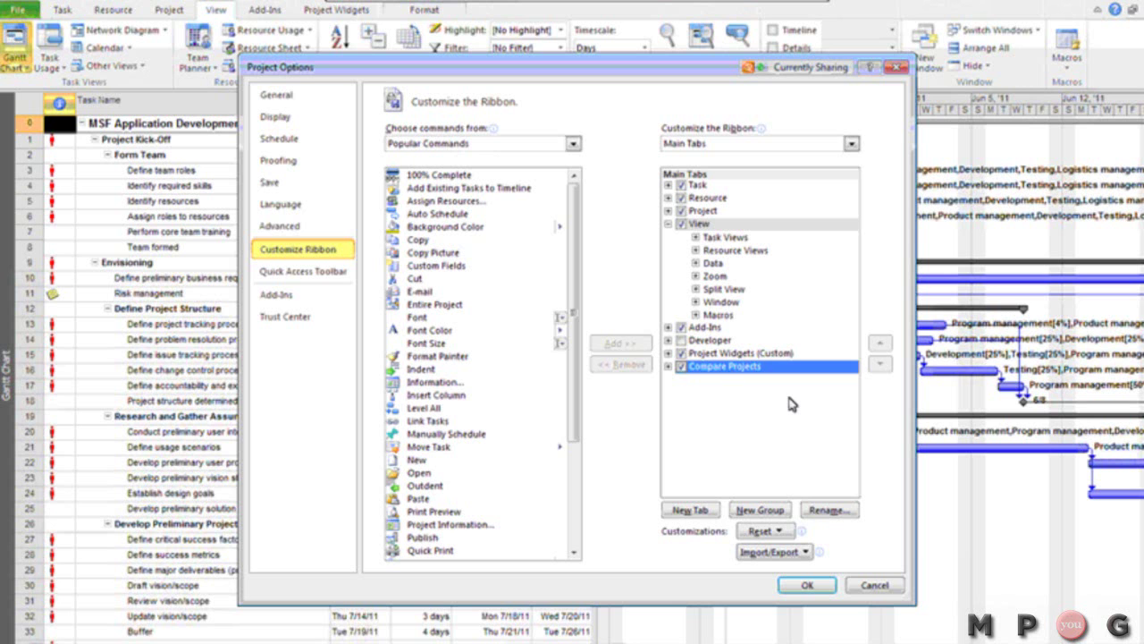
{"action": "left_click", "coordinate": [703, 512]}
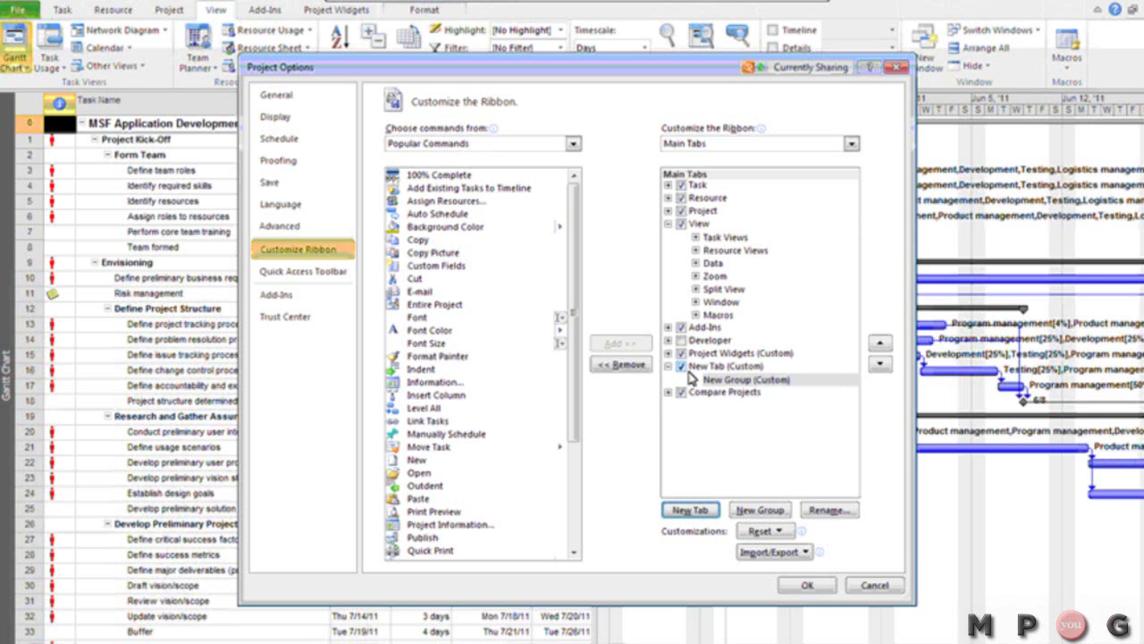
Rename the new custom ribbon tab to "MPUG"
{"action": "left_click", "coordinate": [740, 369]}
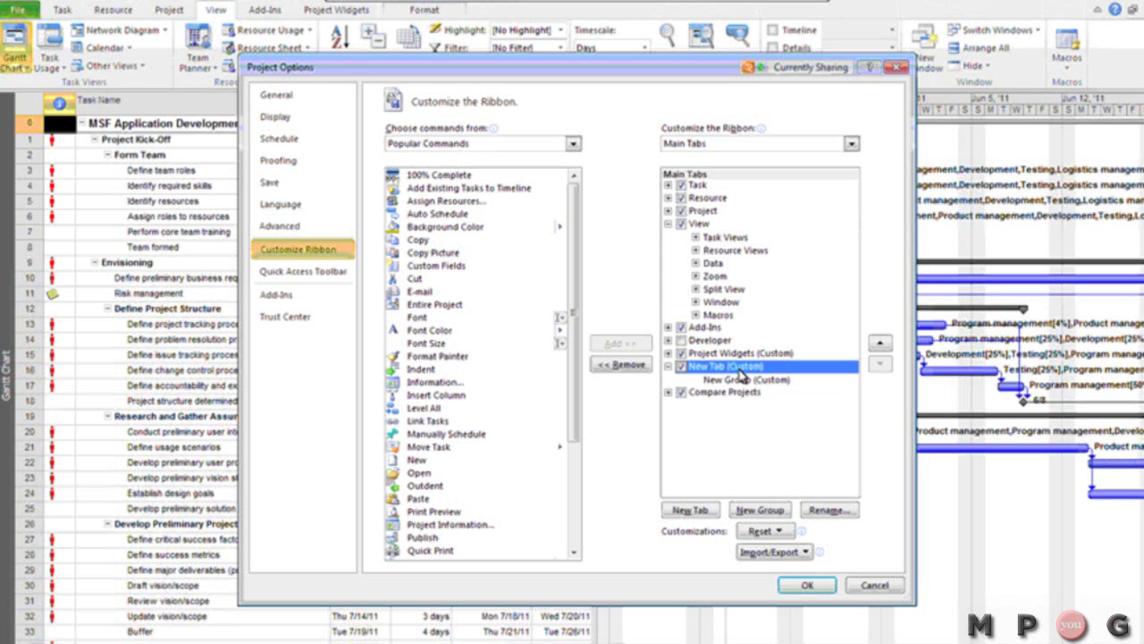
{"action": "right_click", "coordinate": [741, 375]}
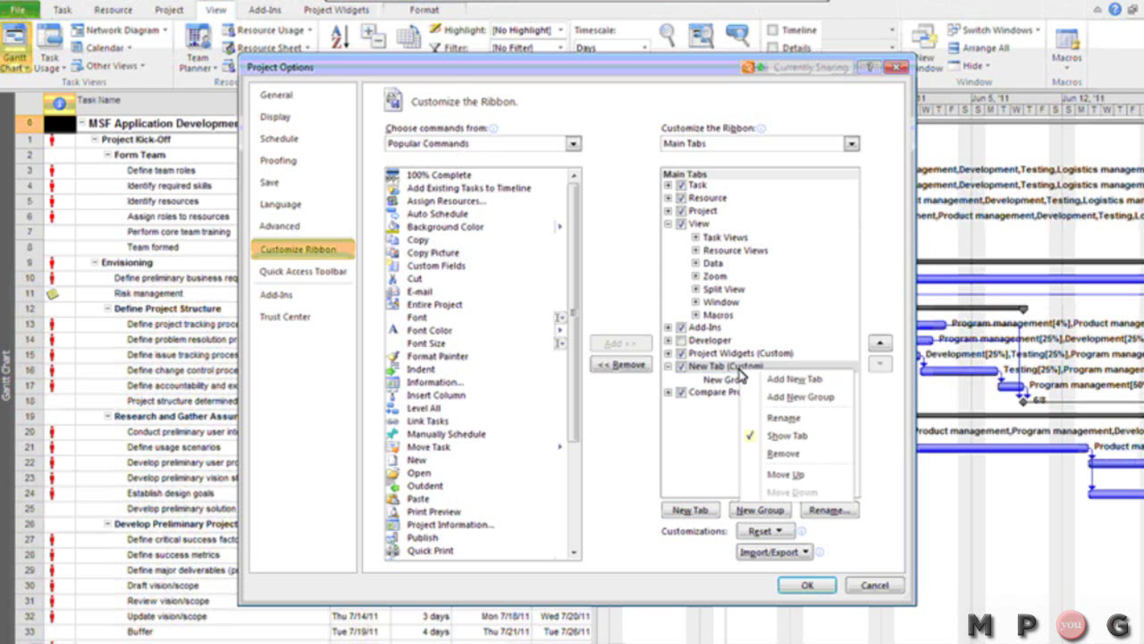
{"action": "left_click", "coordinate": [787, 417]}
{"action": "type", "text": "MPUG"}
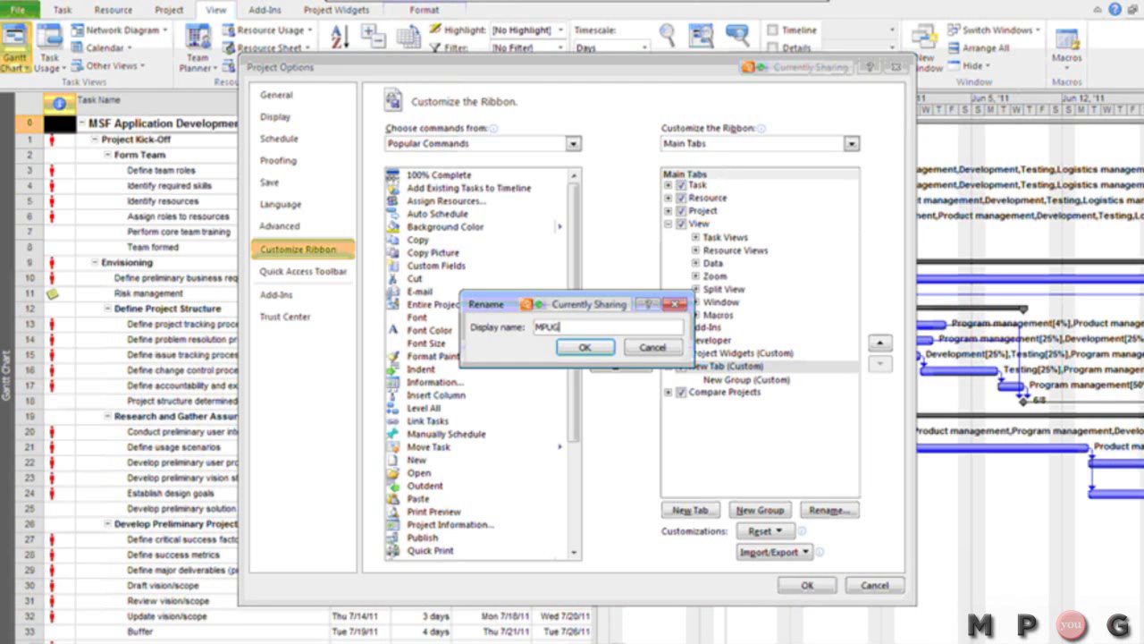
{"action": "left_click", "coordinate": [610, 348]}
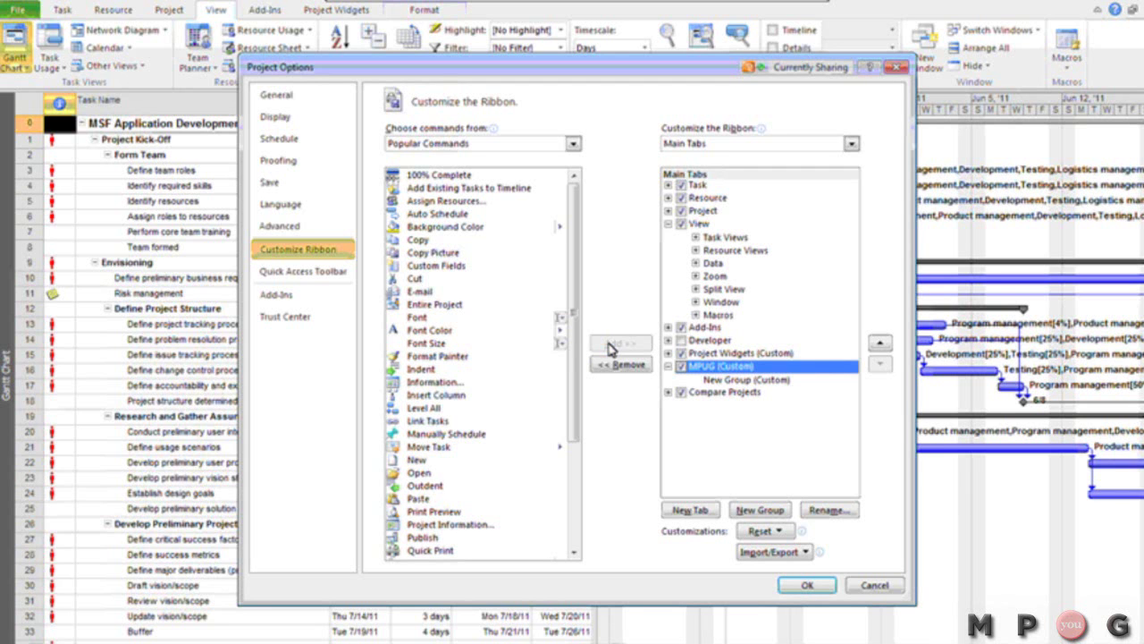
Rename the new group under the custom MPUG tab to "MPUG Macros"
{"action": "left_click", "coordinate": [740, 383]}
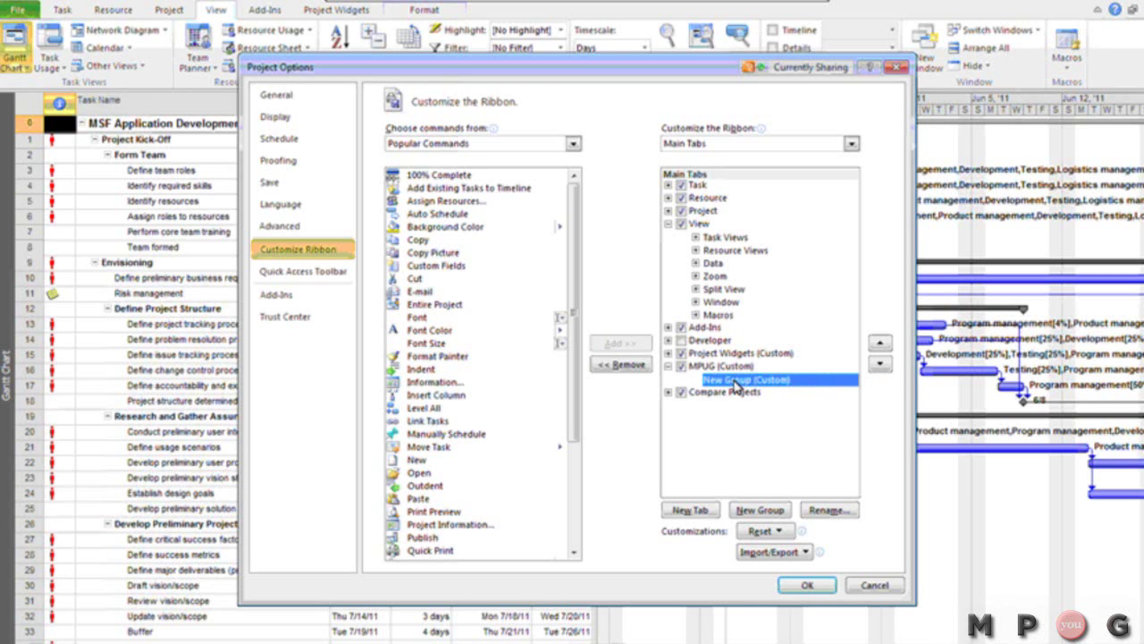
{"action": "right_click", "coordinate": [758, 385]}
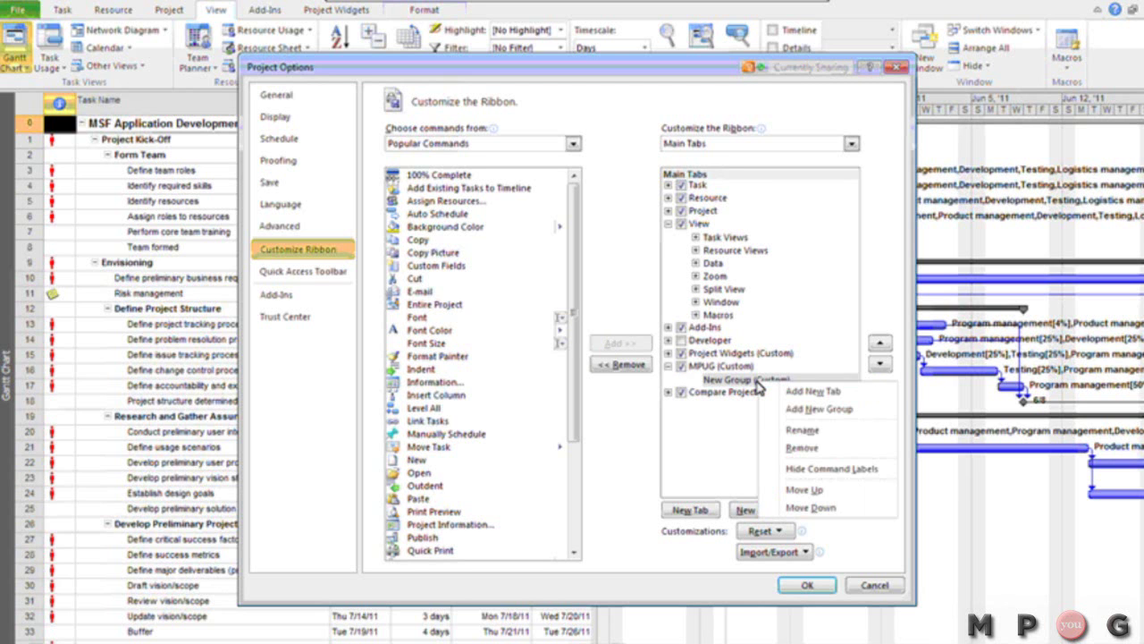
{"action": "left_click", "coordinate": [787, 429]}
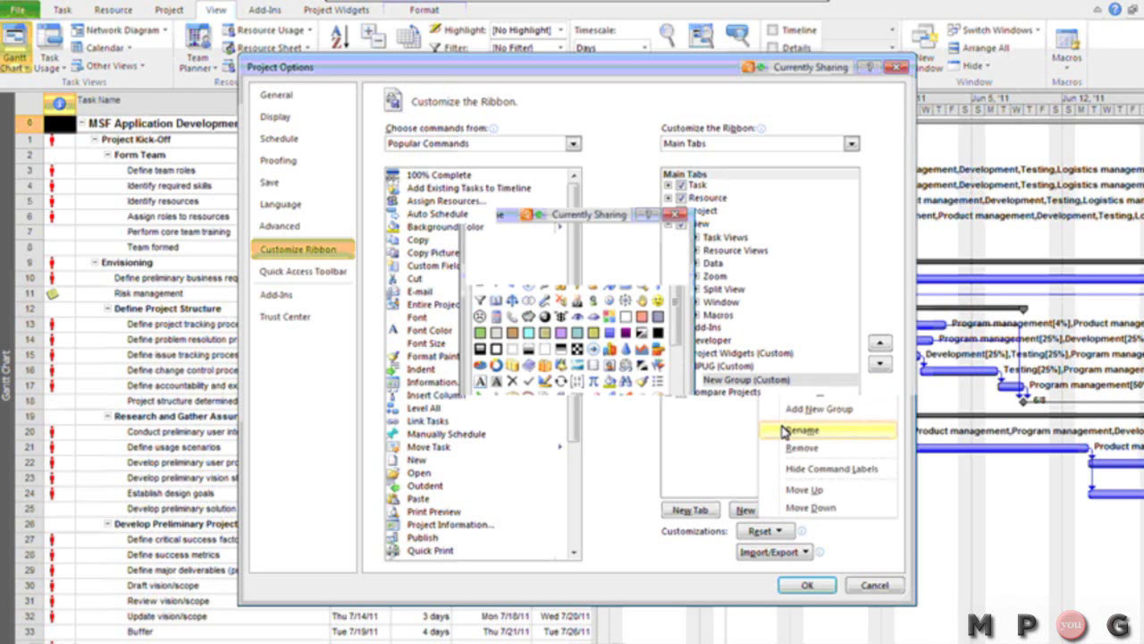
{"action": "type", "text": "MP"}
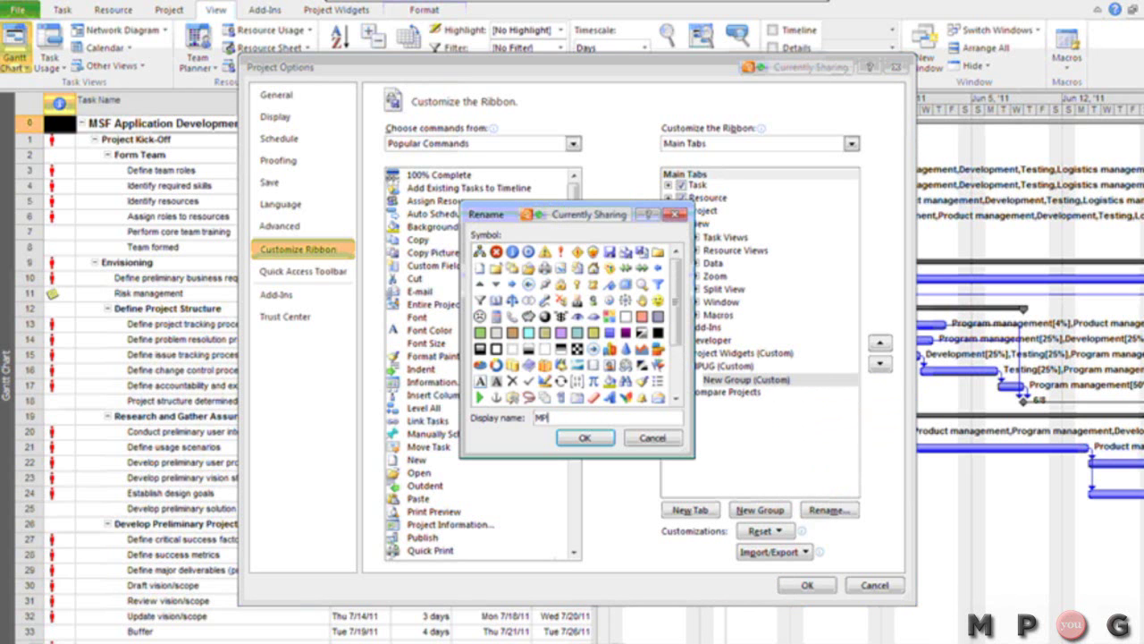
{"action": "type", "text": "UG Macros"}
{"action": "left_click", "coordinate": [586, 437]}
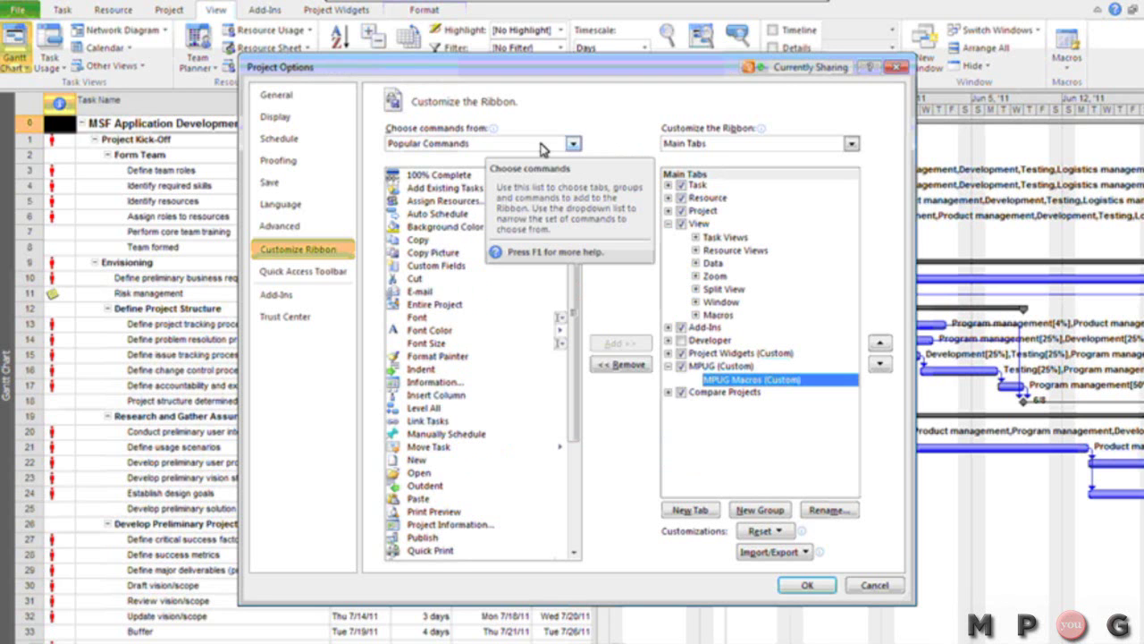
Add the SetBaselineNewTasks macro from the Macros command category to the MPUG Macros group
{"action": "left_click", "coordinate": [573, 145]}
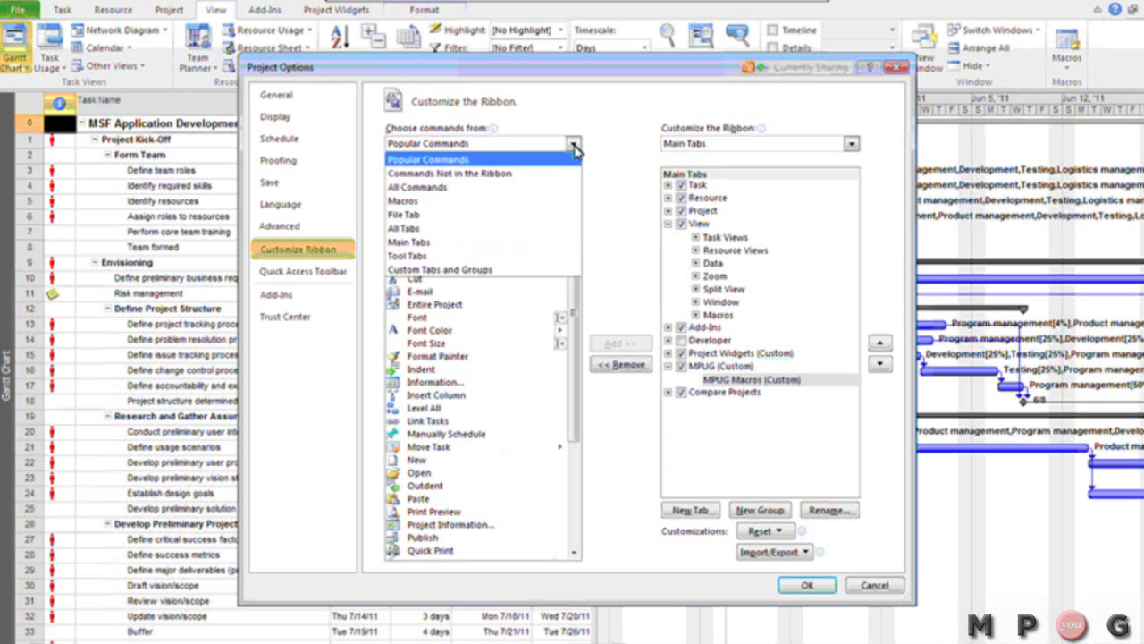
{"action": "left_click", "coordinate": [432, 203]}
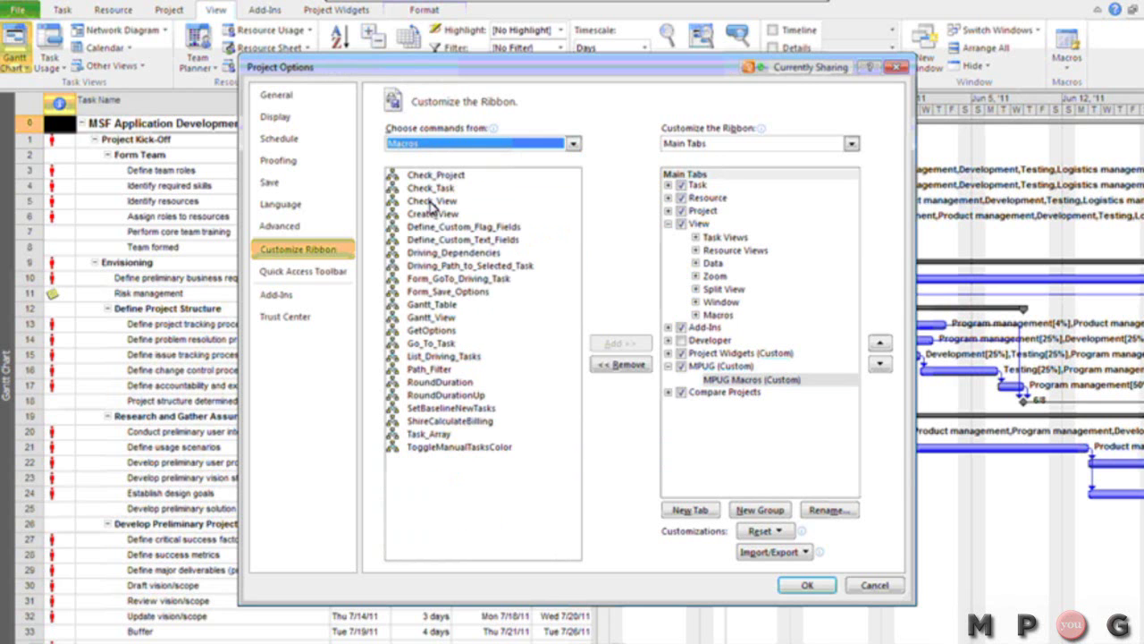
{"action": "left_click", "coordinate": [458, 413]}
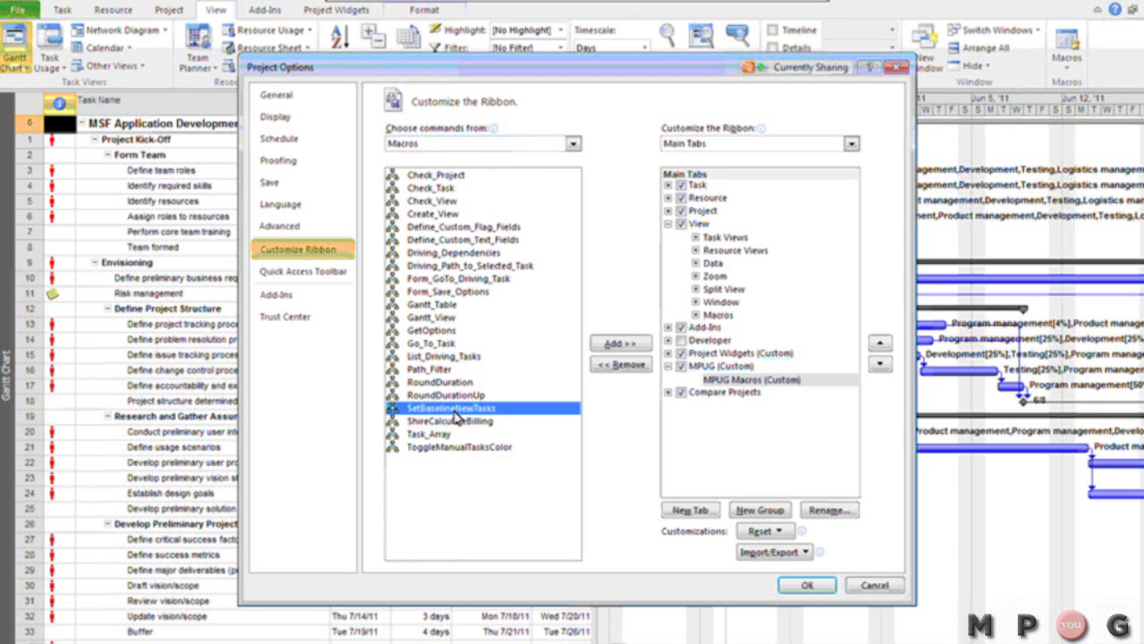
{"action": "left_click", "coordinate": [620, 343]}
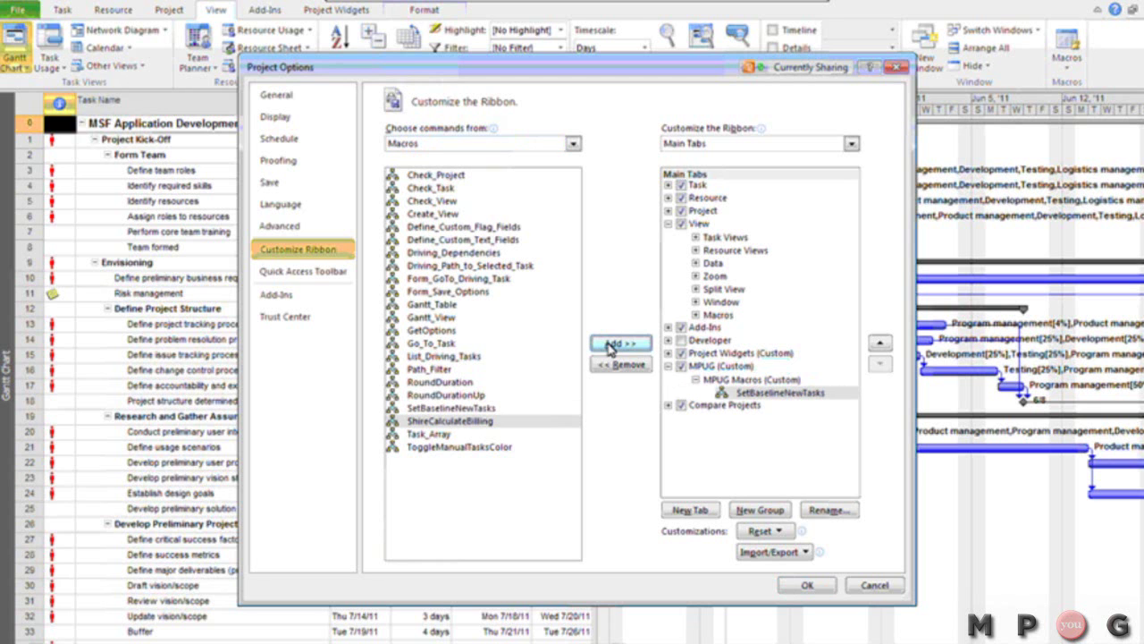
Change the display name of the SetBaselineNewTasks command in the MPUG Macros group to "Set Baseline for New Tasks"
{"action": "left_click", "coordinate": [767, 396]}
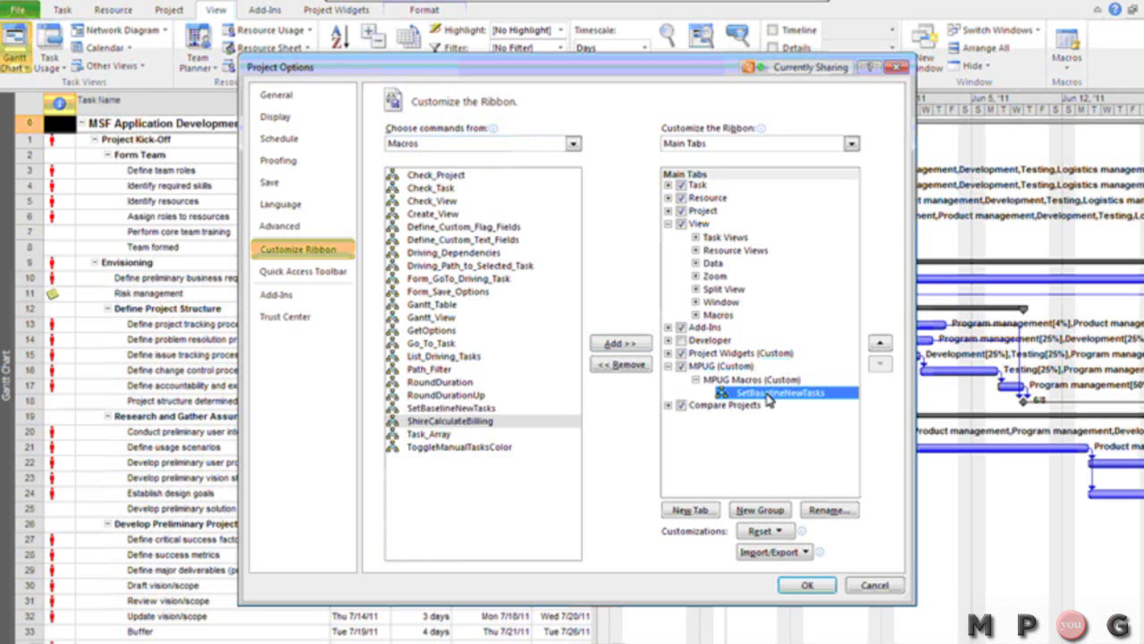
{"action": "left_click", "coordinate": [821, 510]}
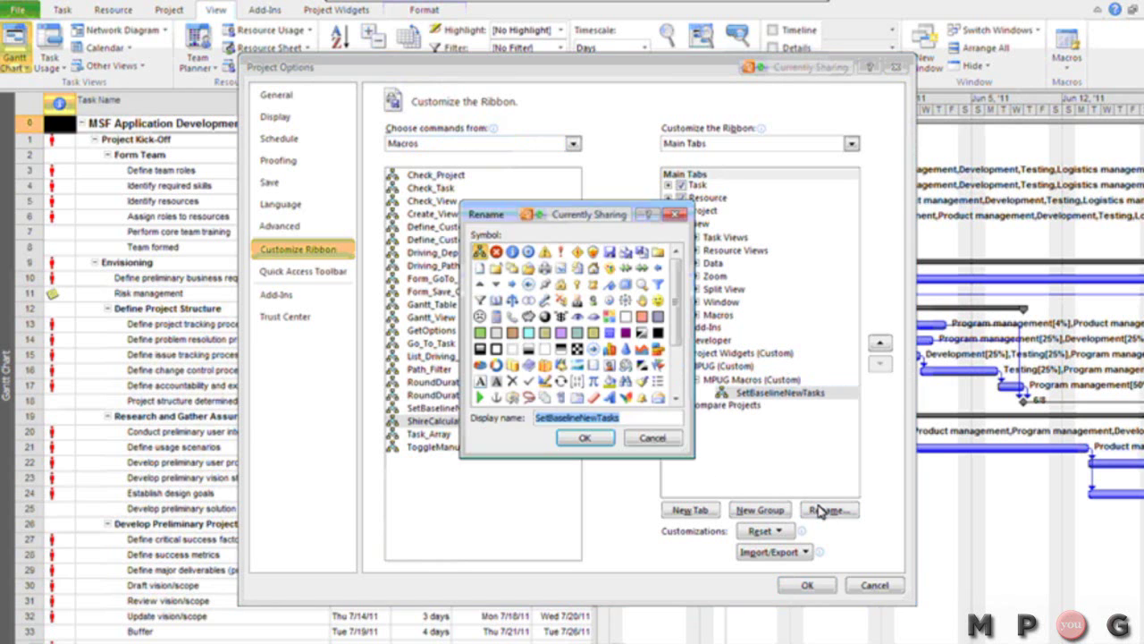
{"action": "left_click", "coordinate": [547, 420]}
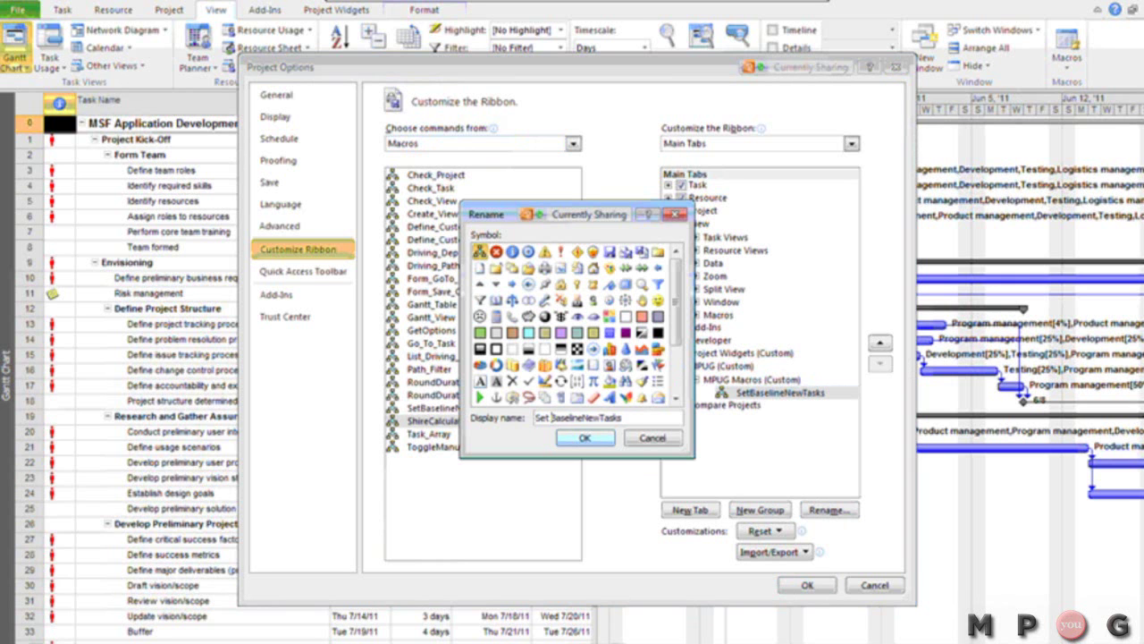
{"action": "key", "text": "Right"}
{"action": "key", "text": "Right"}
{"action": "key", "text": "Right"}
{"action": "key", "text": "Right"}
{"action": "type", "text": "for"}
{"action": "key", "text": "Right"}
{"action": "key", "text": "Right"}
{"action": "key", "text": "Right"}
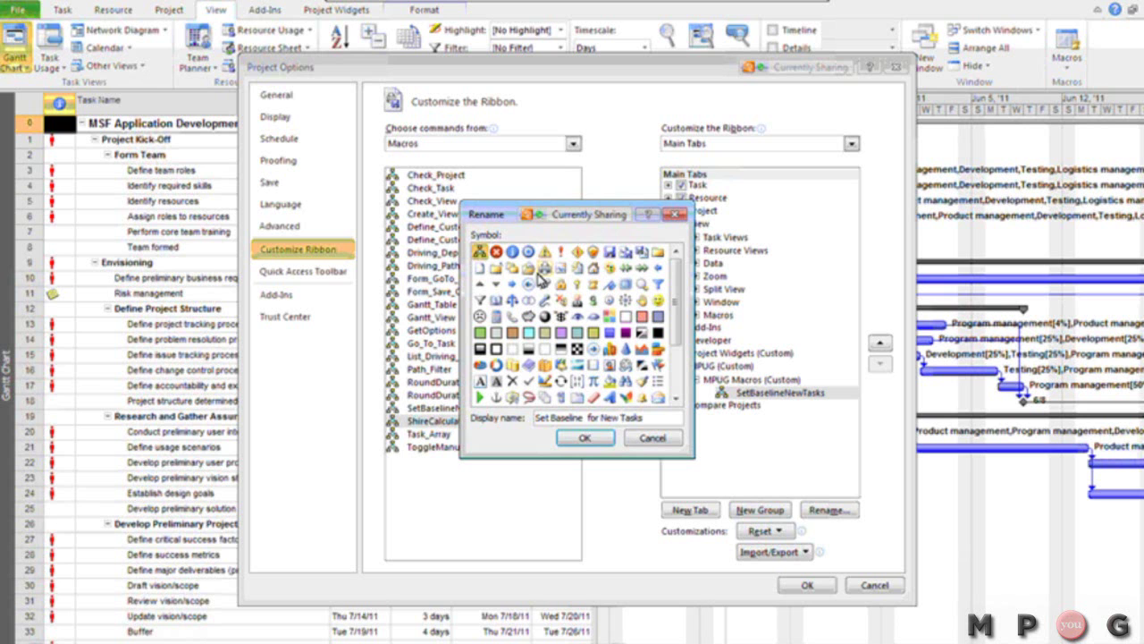
Assign the yellow scroll symbol to the macro command, and apply the ribbon customization to show the MPUG tab
{"action": "left_click", "coordinate": [594, 286]}
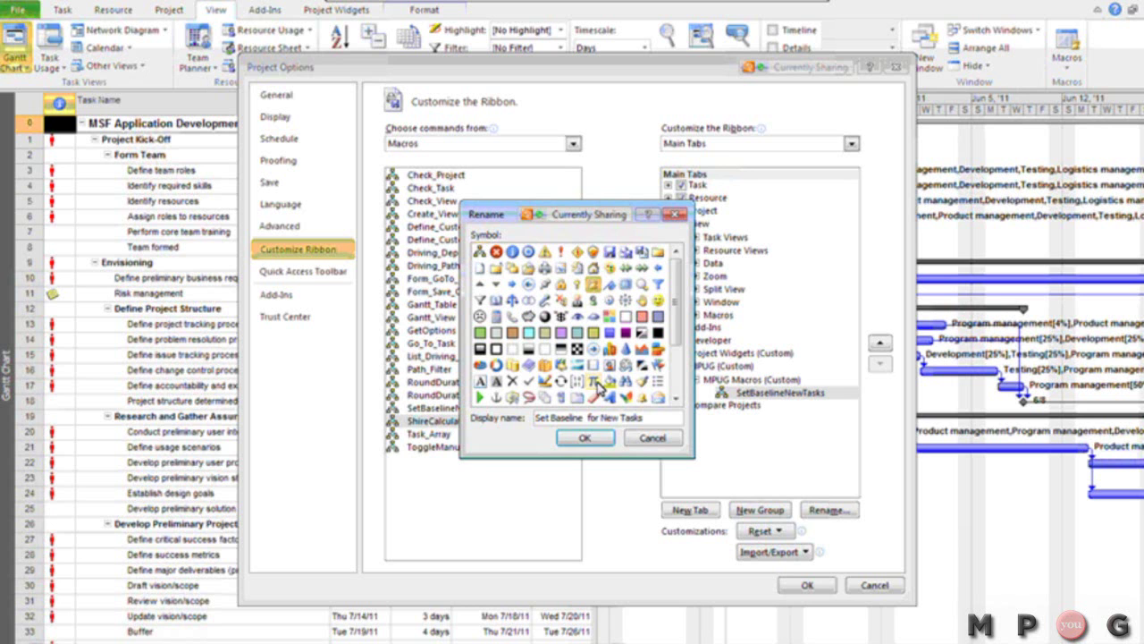
{"action": "left_click", "coordinate": [597, 440]}
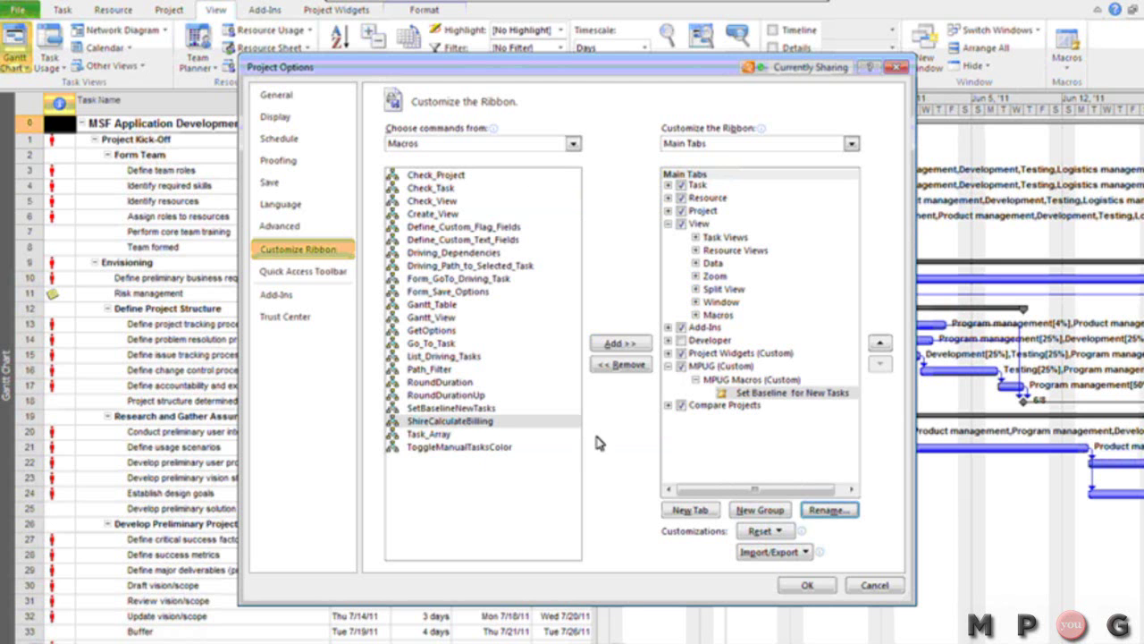
{"action": "left_click", "coordinate": [807, 586]}
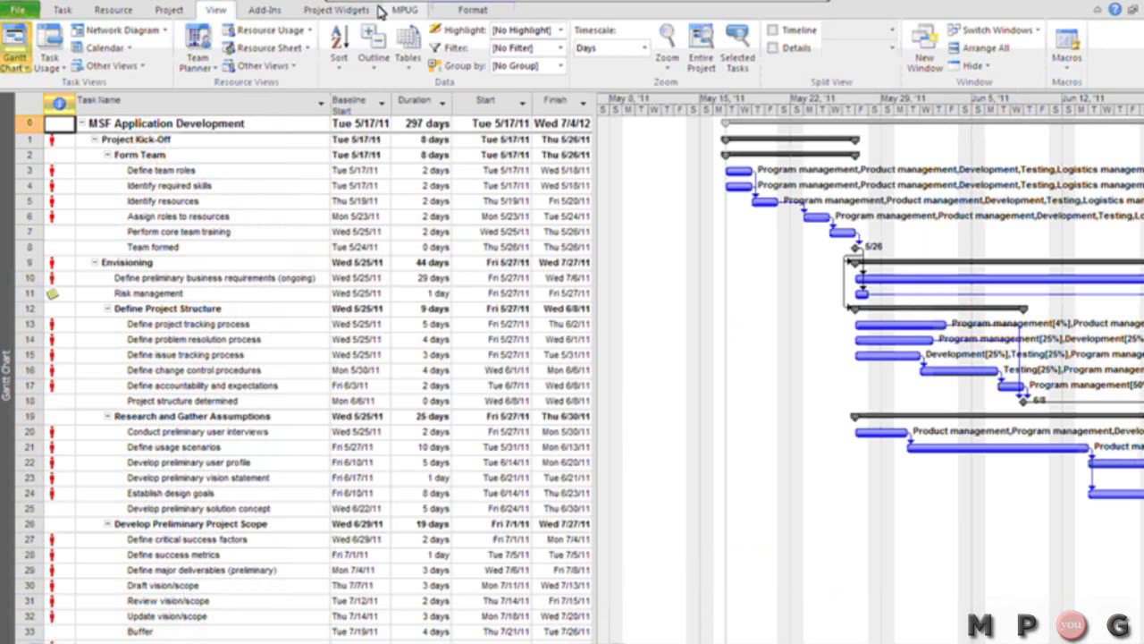
{"action": "left_click", "coordinate": [409, 12]}
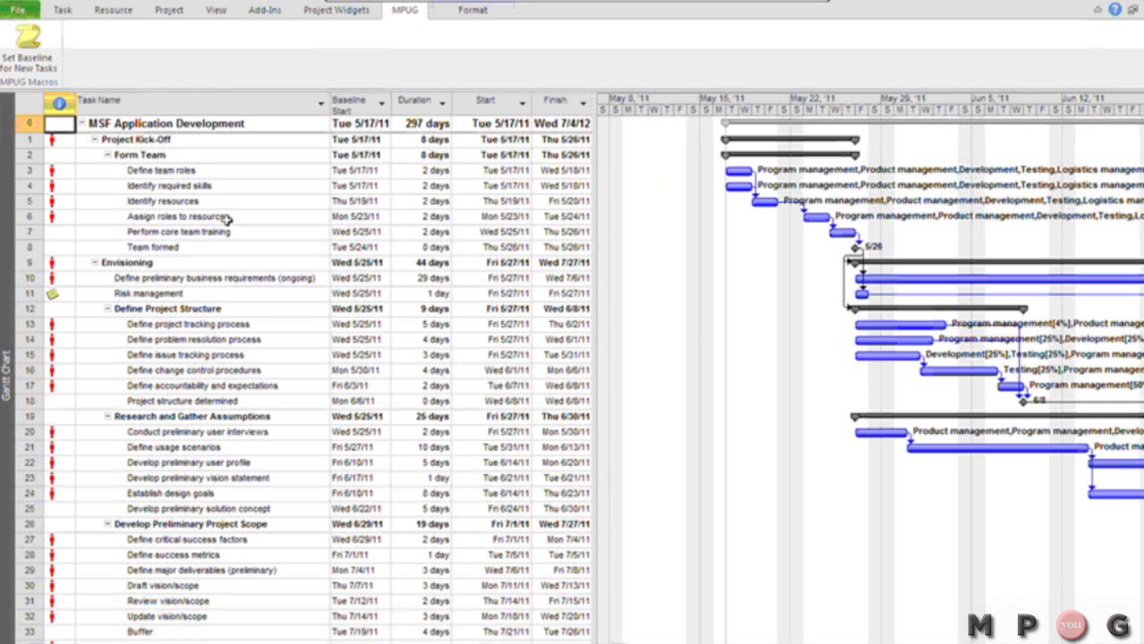
Insert two tasks above "Identify resources" in the Form Team phase, both named "New Task 1"
{"action": "left_click", "coordinate": [278, 206]}
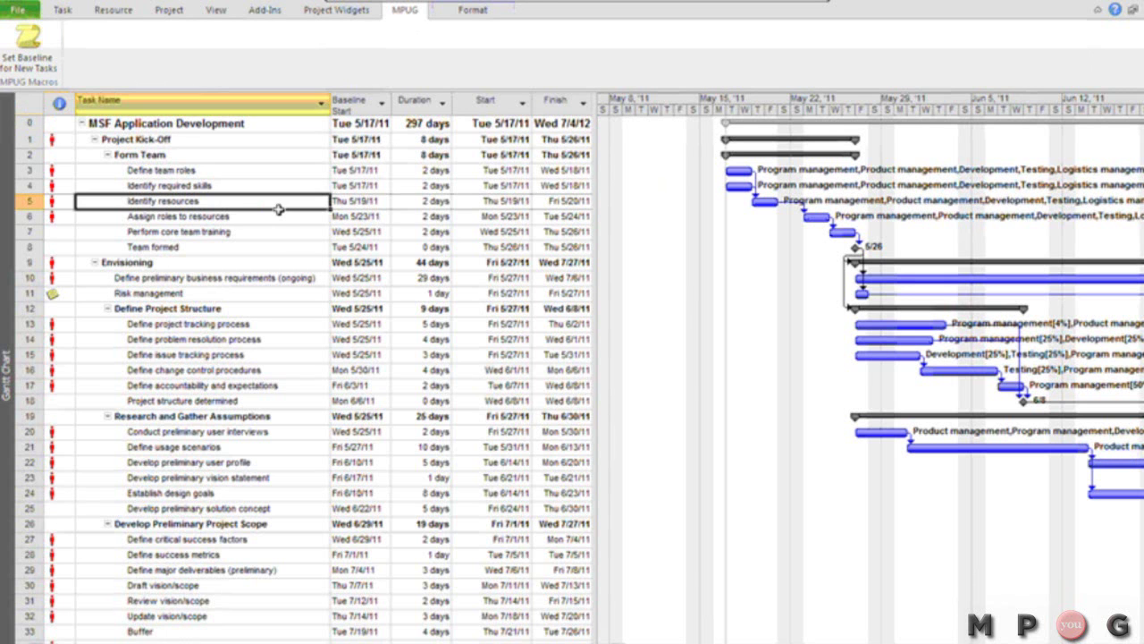
{"action": "key", "text": "Insert"}
{"action": "key", "text": "Insert"}
{"action": "type", "text": "New Task 1"}
{"action": "key", "text": "Return"}
{"action": "type", "text": "New Task 2"}
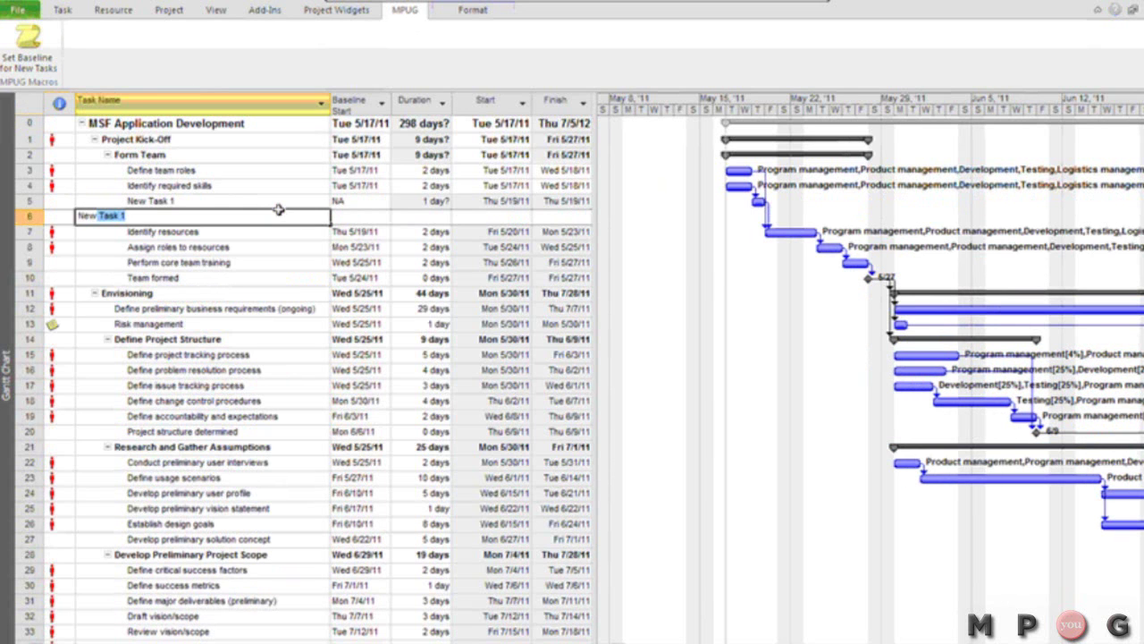
{"action": "key", "text": "Return"}
Rename the second inserted task, in row 6, to "New Task 2"
{"action": "left_click", "coordinate": [279, 207]}
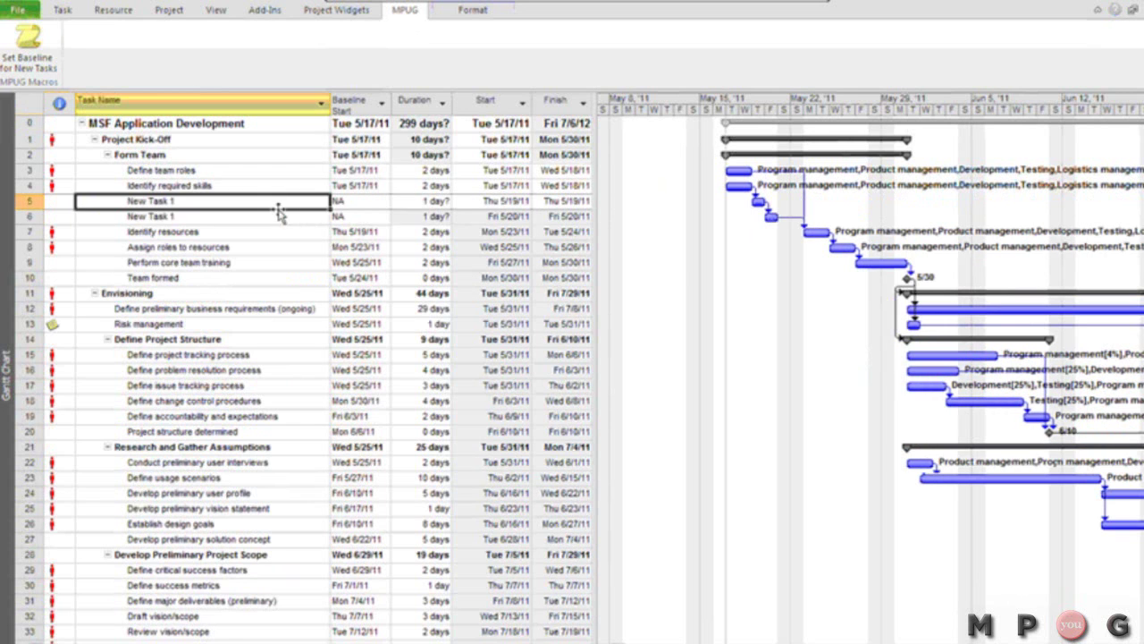
{"action": "left_click", "coordinate": [279, 214]}
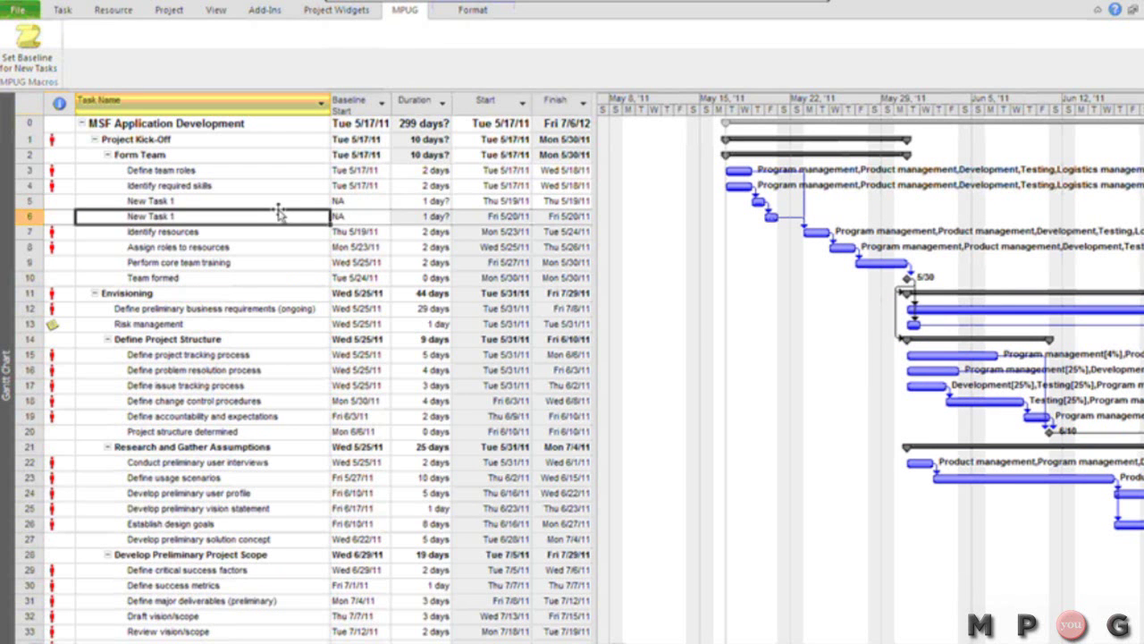
{"action": "left_click", "coordinate": [185, 215]}
{"action": "key", "text": "BackSpace"}
{"action": "type", "text": "2"}
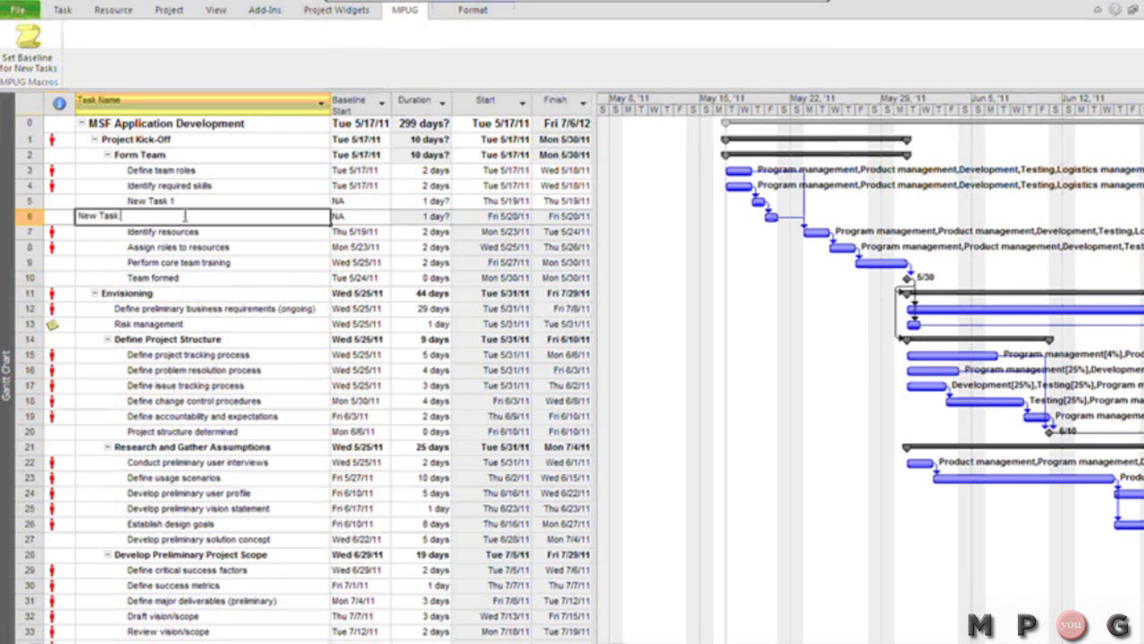
{"action": "key", "text": "Return"}
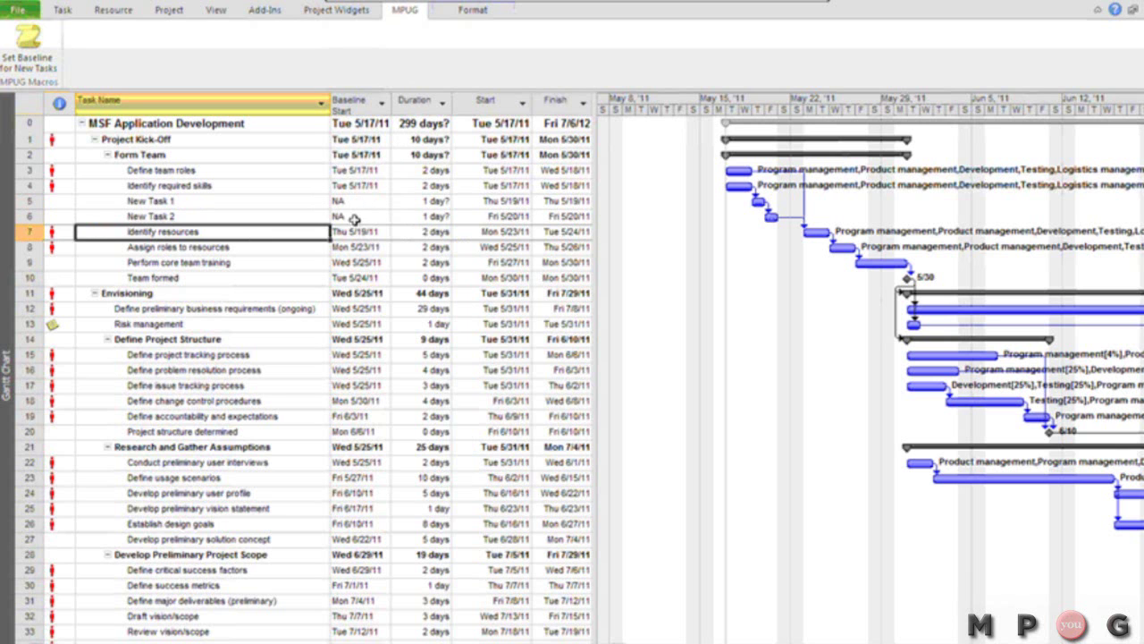
Run the Set Baseline for New Tasks macro from the MPUG Macros group to baseline the two inserted tasks
{"action": "left_click", "coordinate": [27, 46]}
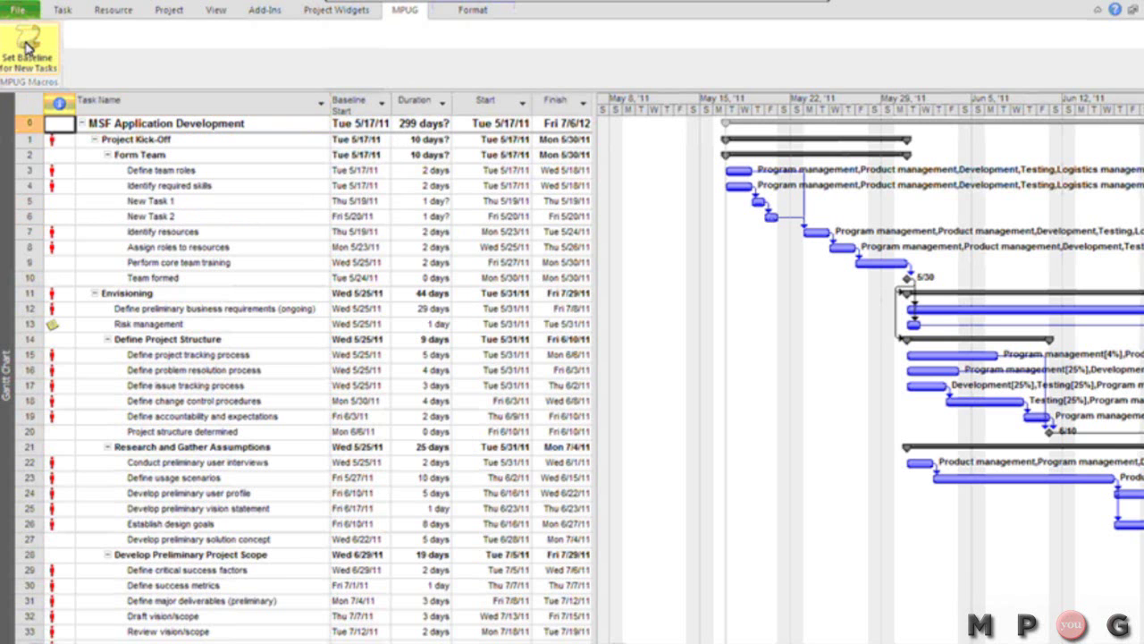